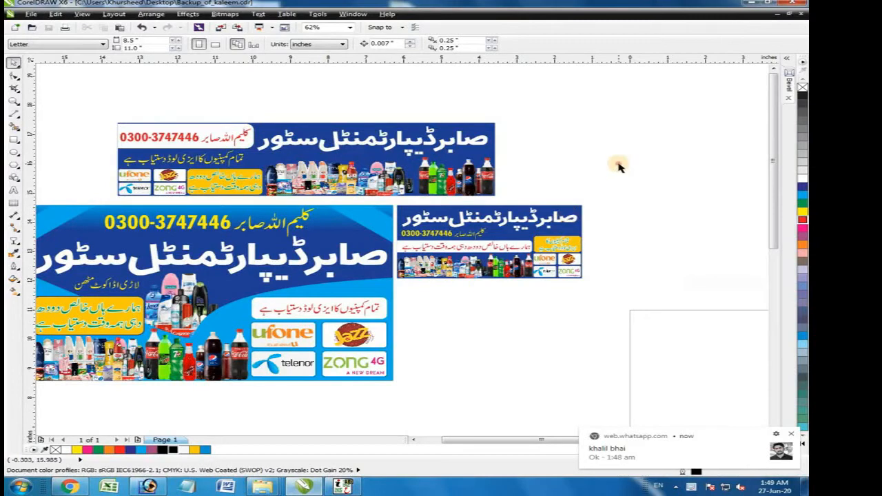
Examine the wide banner and the large banner among the three store designs up close
scroll(611, 161, down, 1)
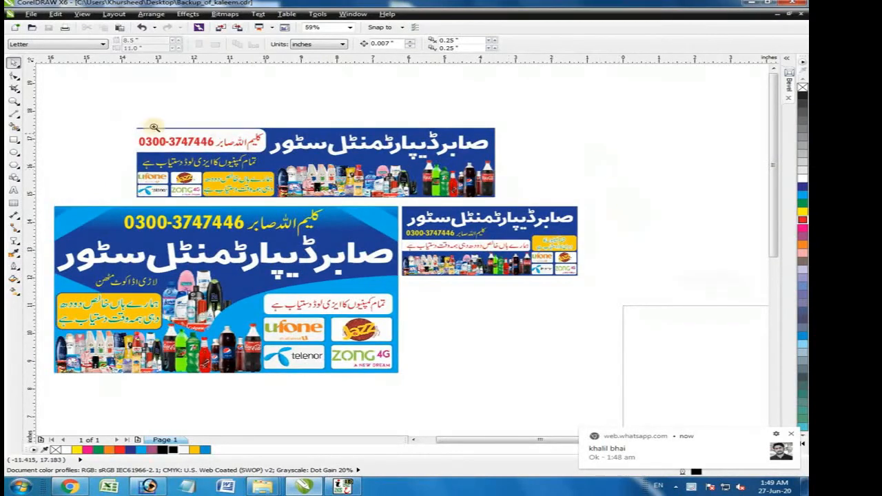
scroll(521, 215, up, 2)
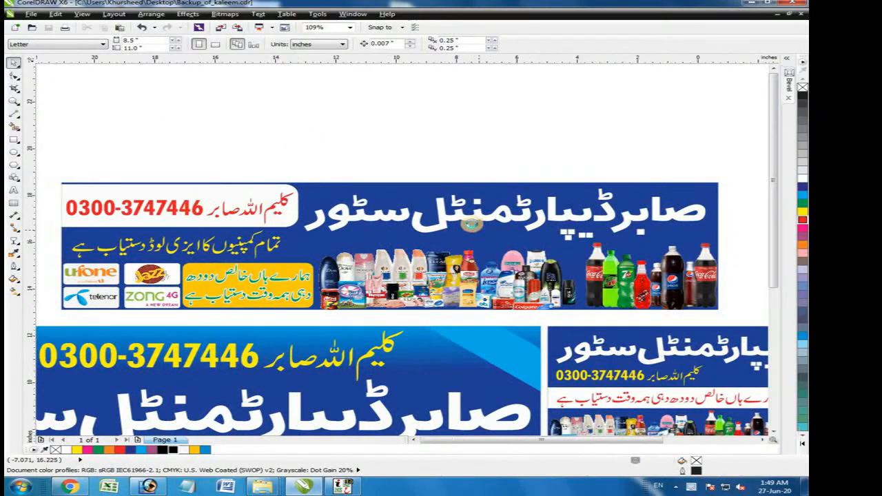
scroll(473, 225, down, 3)
drag(186, 264, 522, 414)
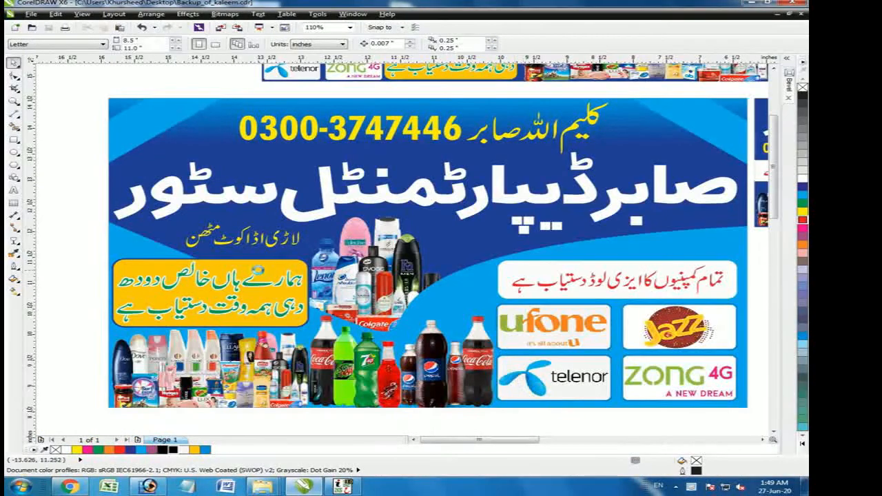
scroll(261, 275, down, 3)
scroll(425, 311, up, 3)
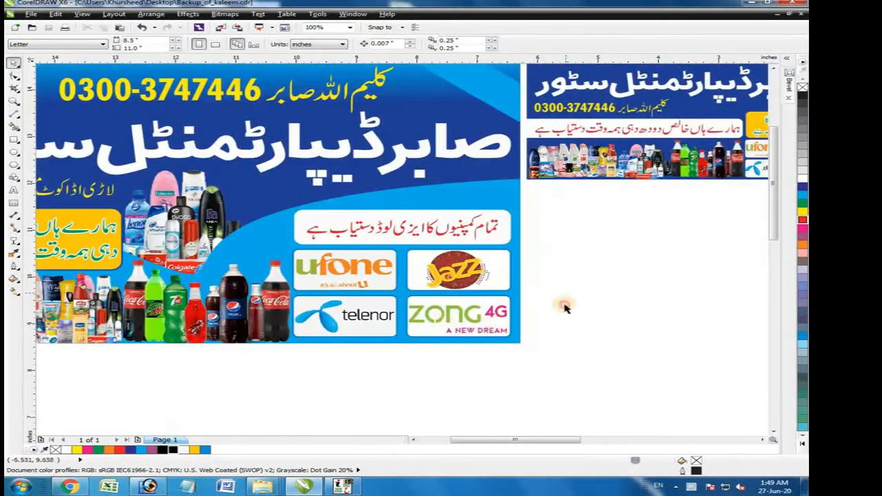
Ungroup the large banner's artwork
drag(571, 374, 277, 206)
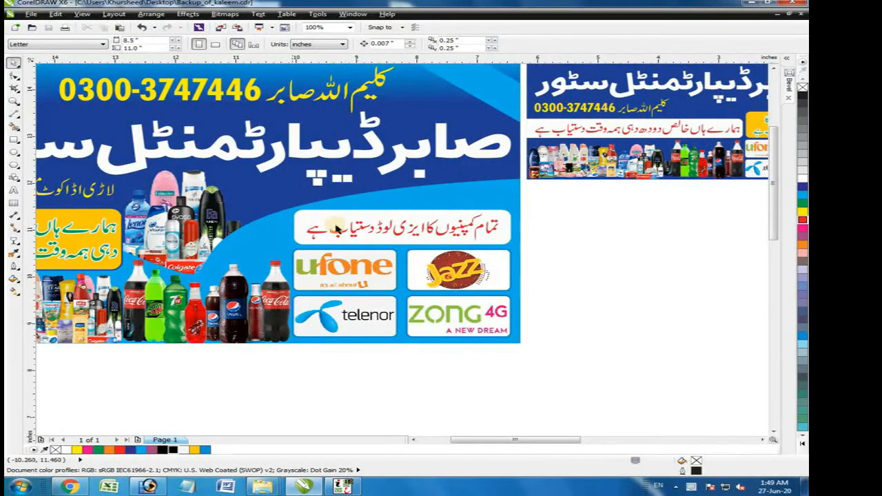
click(336, 224)
click(587, 374)
drag(587, 374, 248, 200)
click(317, 227)
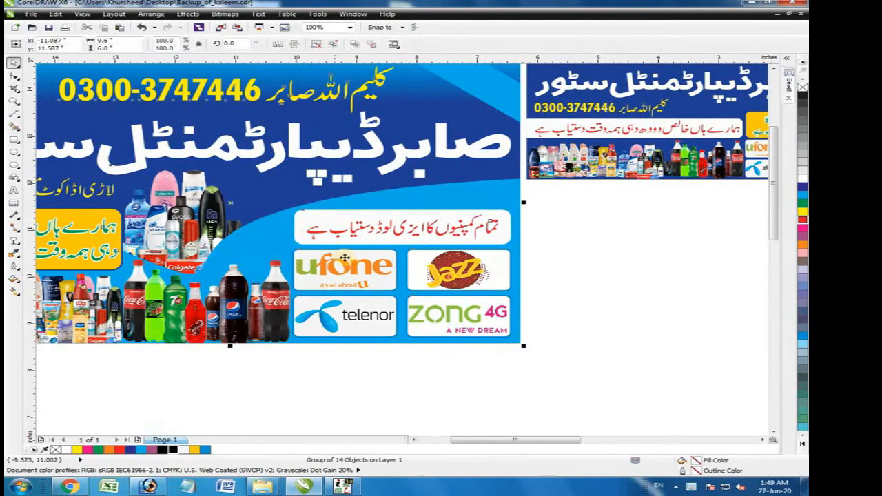
key(ctrl+u)
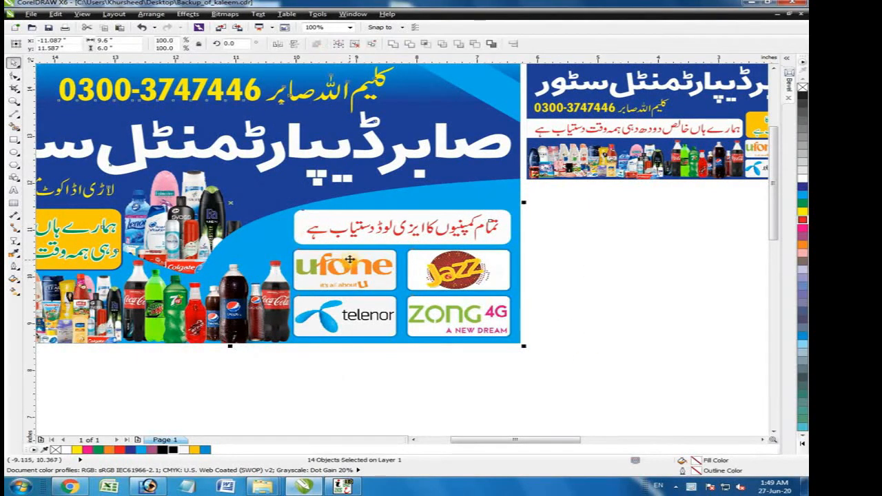
Shift the four mobile network logos and the white caption box above them slightly right within the large banner
click(553, 369)
drag(553, 369, 258, 202)
drag(518, 295, 564, 302)
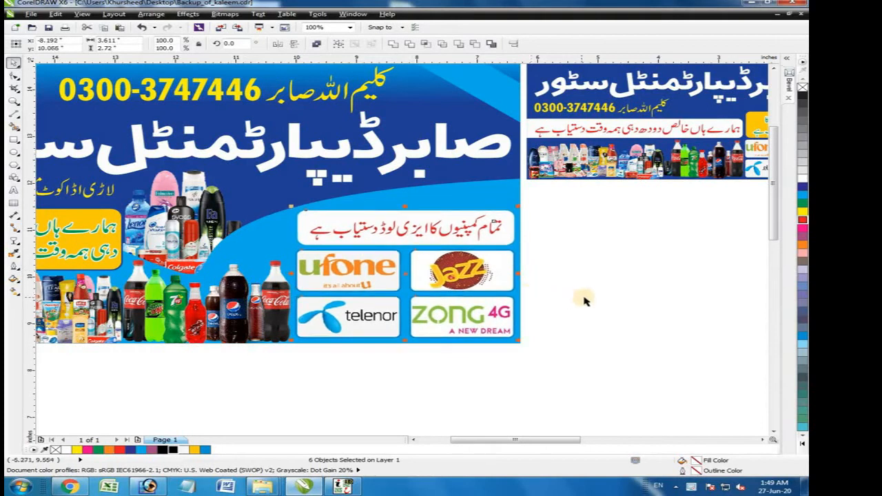
click(583, 299)
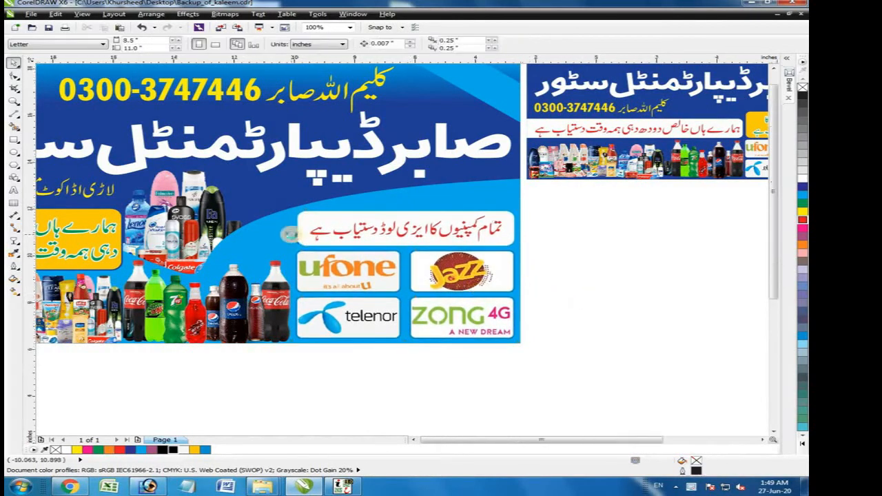
Bring the khursheed graphics logo file from the desktop into the drawing, working at the small banner
scroll(297, 234, down, 2)
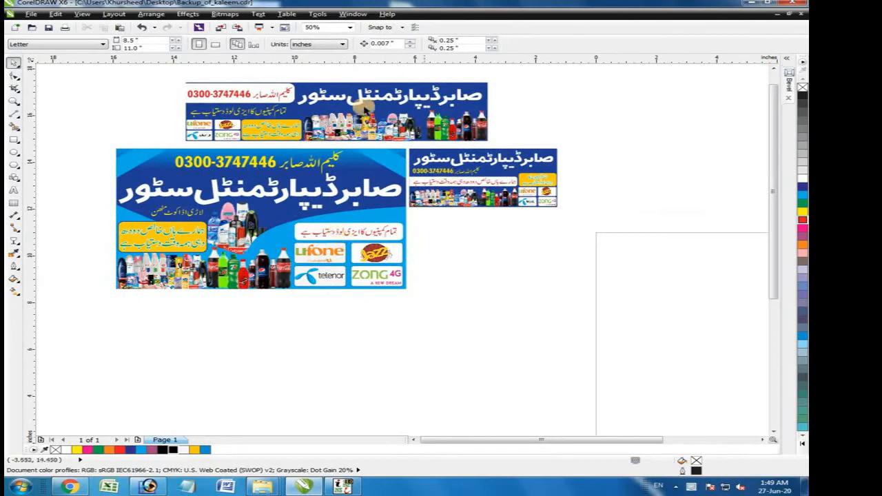
drag(473, 158, 403, 141)
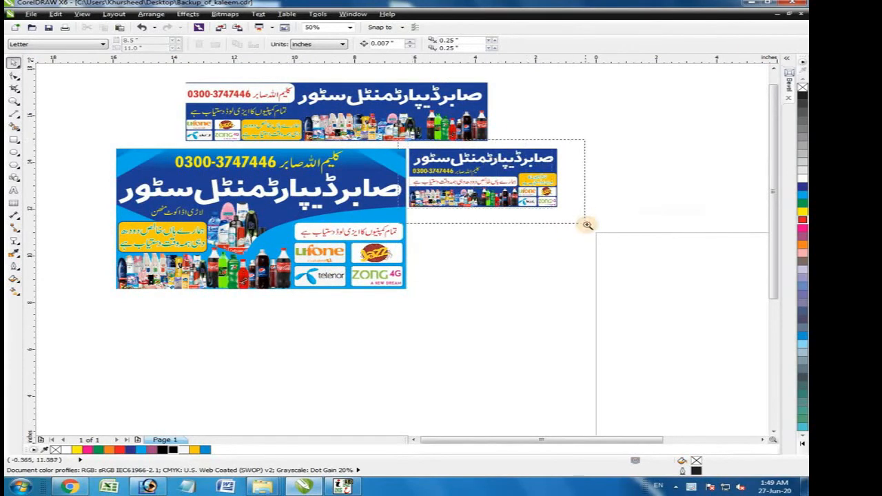
scroll(584, 223, up, 4)
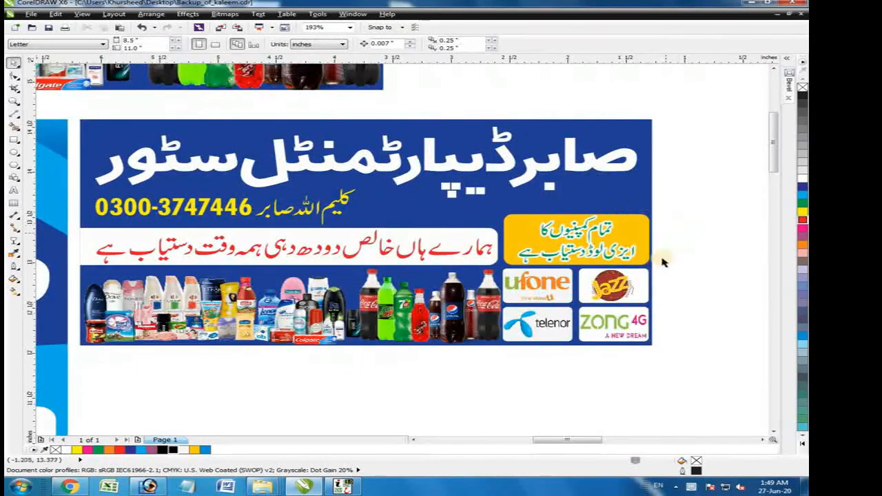
key(super+d)
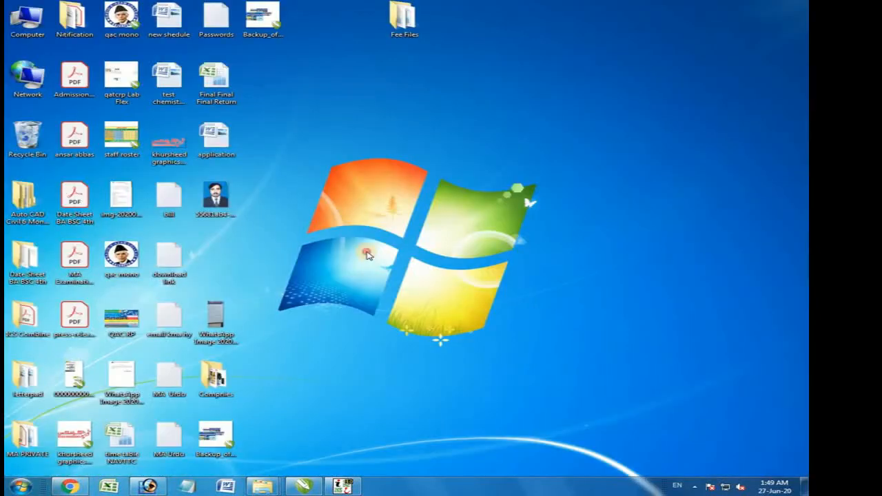
drag(74, 436, 401, 206)
Place the logo under the small banner's title, right of the phone line, and scale it to about 0.64 by 0.24 inches
drag(444, 227, 495, 258)
drag(626, 158, 508, 192)
drag(374, 227, 607, 280)
scroll(573, 235, down, 2)
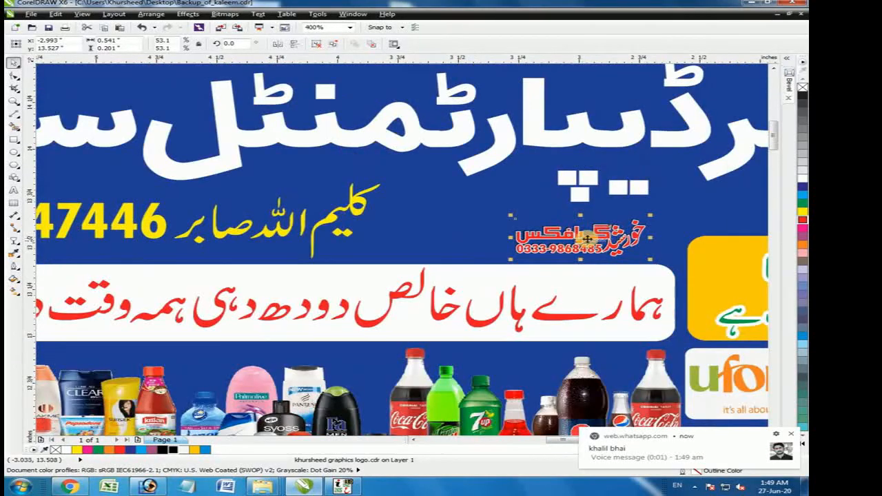
scroll(559, 237, down, 1)
scroll(558, 236, up, 1)
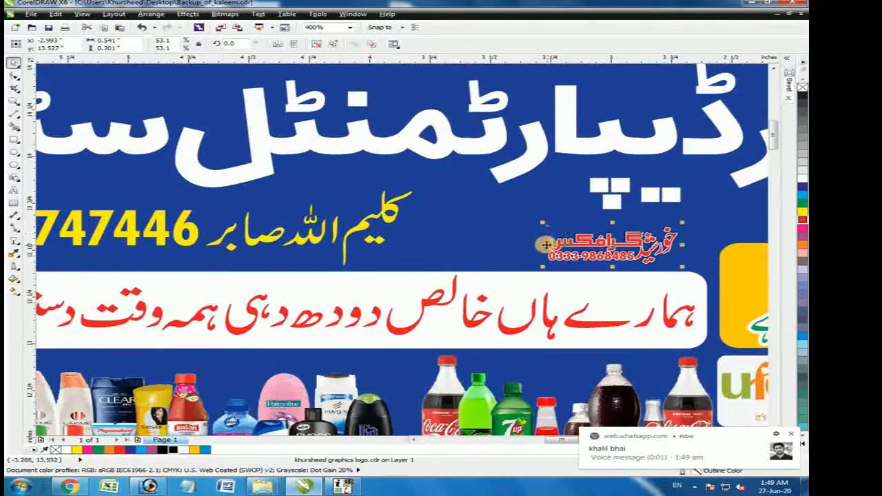
drag(541, 222, 518, 216)
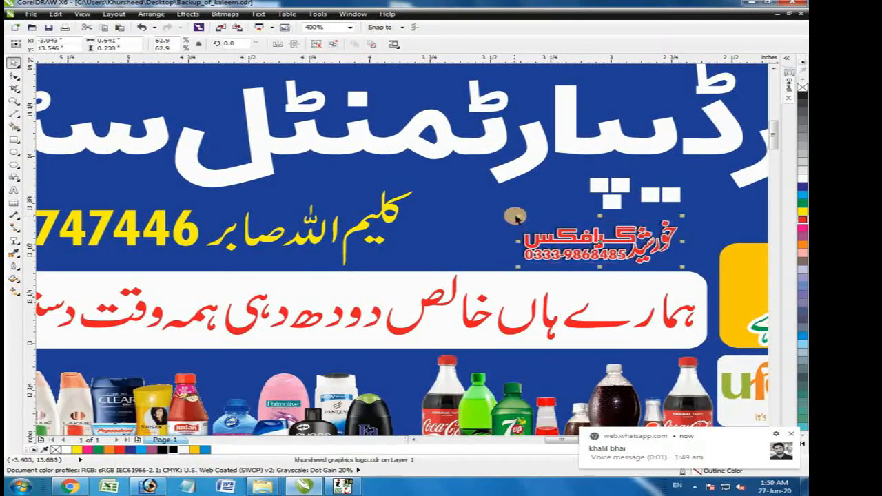
Copy the logo onto the wide banner above the leftmost product bottles and enlarge it to about 0.78 by 0.29 inches
scroll(637, 266, down, 3)
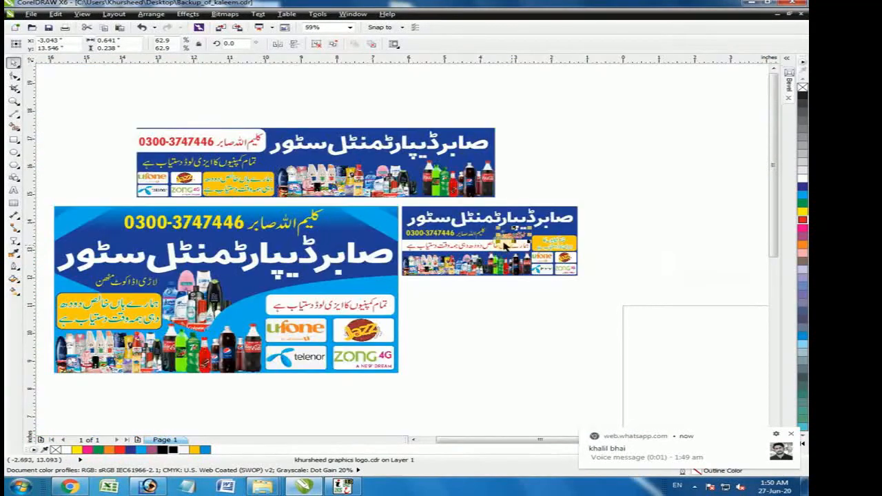
drag(512, 237, 275, 164)
scroll(314, 182, up, 3)
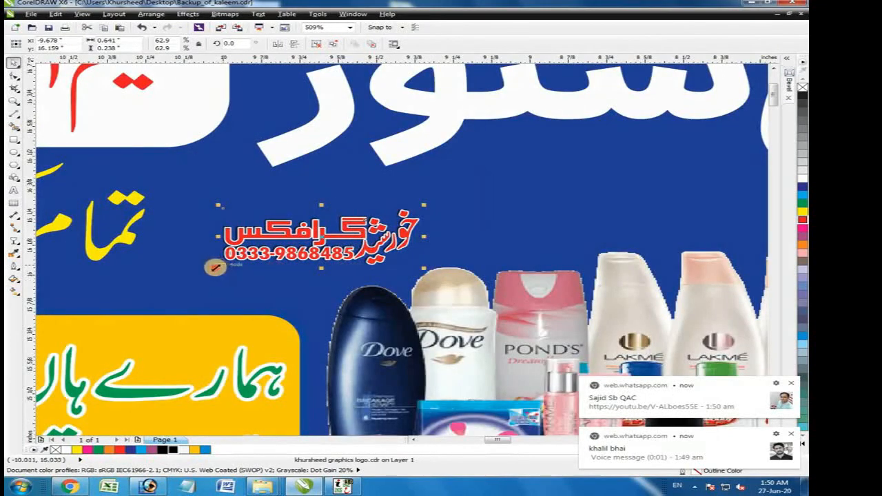
drag(218, 267, 195, 279)
drag(311, 249, 375, 233)
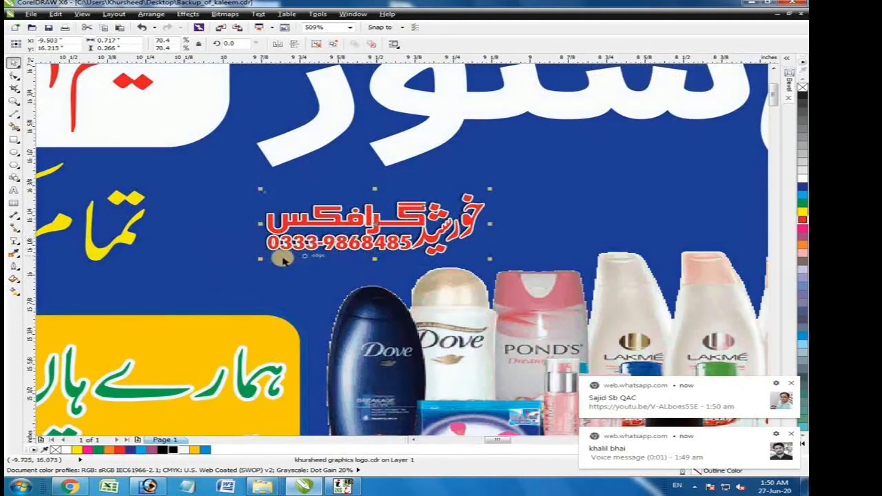
drag(261, 258, 242, 265)
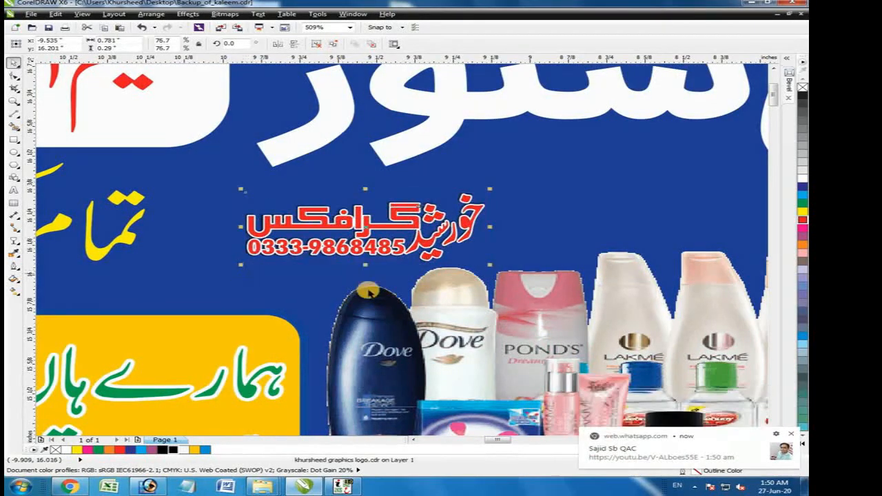
Copy the logo onto the large banner beside the shampoo bottles, above the light blue curve, and enlarge it to about 1.12 by 0.42 inches
key(F4)
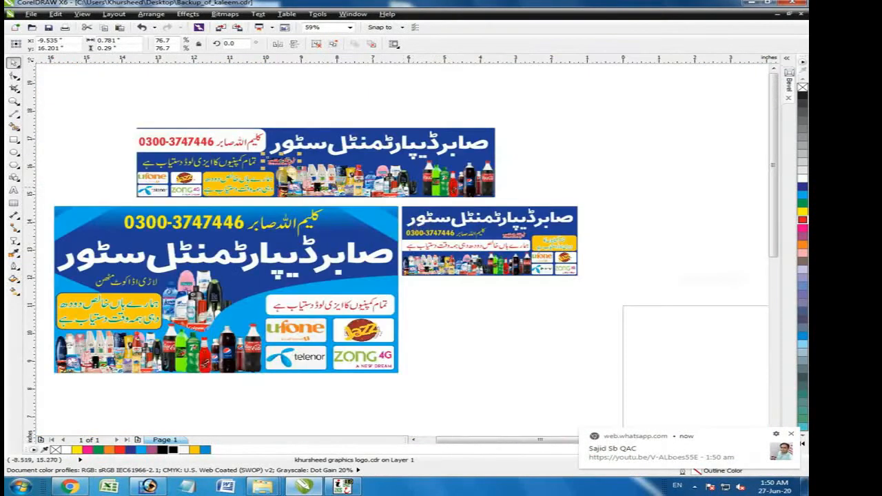
drag(276, 162, 241, 292)
drag(283, 330, 294, 336)
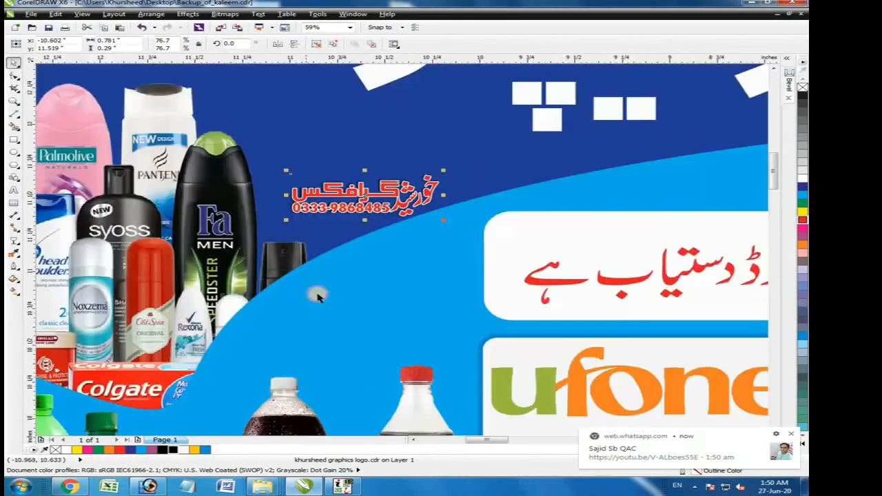
drag(288, 172, 248, 159)
drag(303, 185, 323, 173)
drag(466, 208, 487, 209)
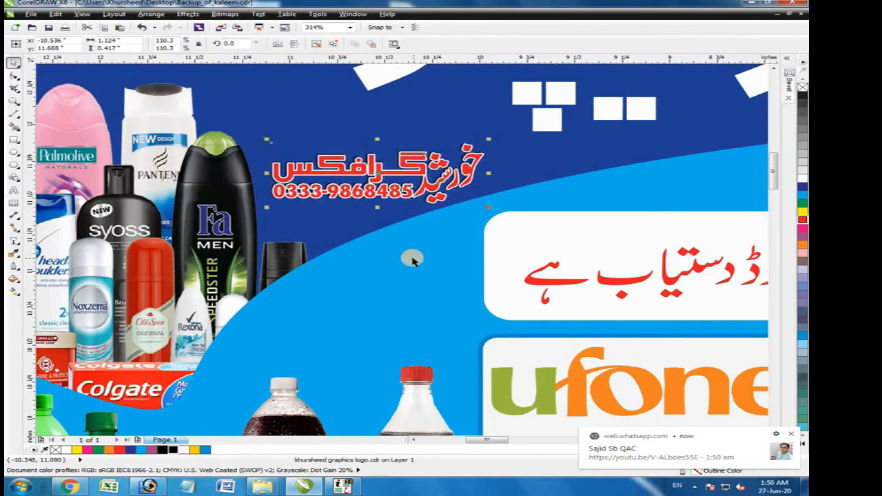
scroll(414, 255, down, 4)
click(502, 338)
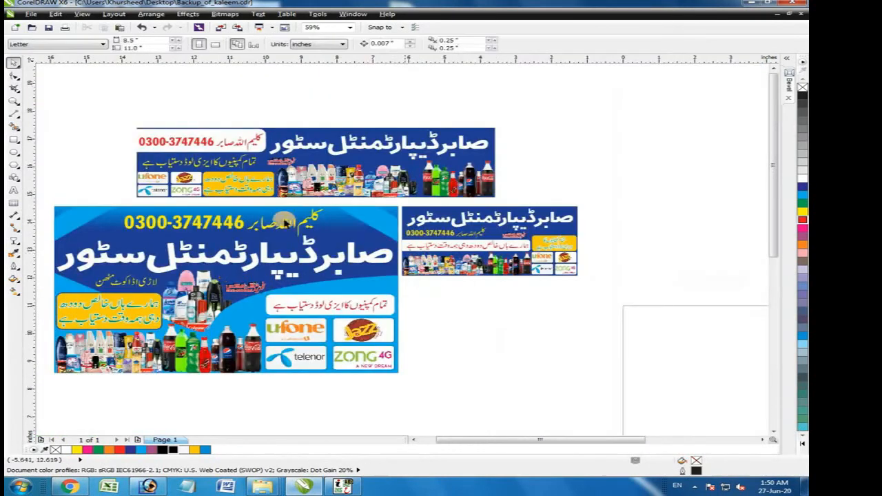
Set the document's units to pixels
scroll(552, 234, down, 2)
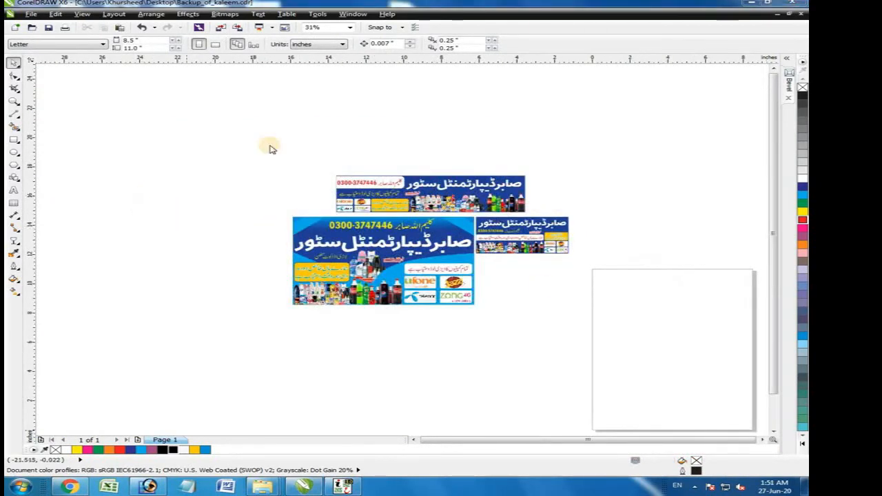
scroll(286, 217, up, 4)
scroll(324, 159, down, 2)
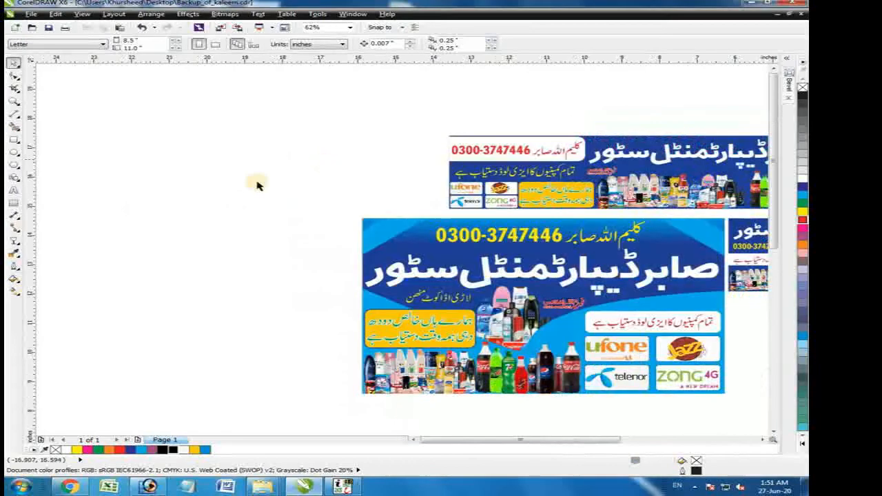
scroll(134, 177, down, 2)
click(307, 46)
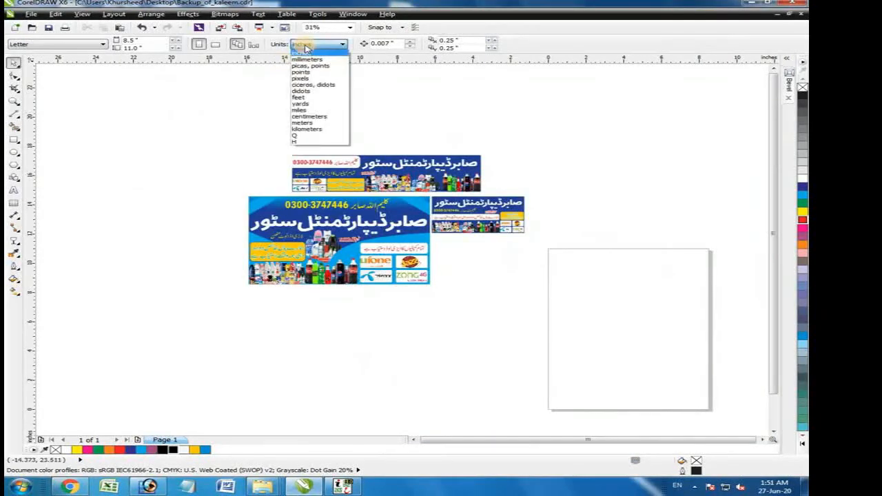
click(315, 79)
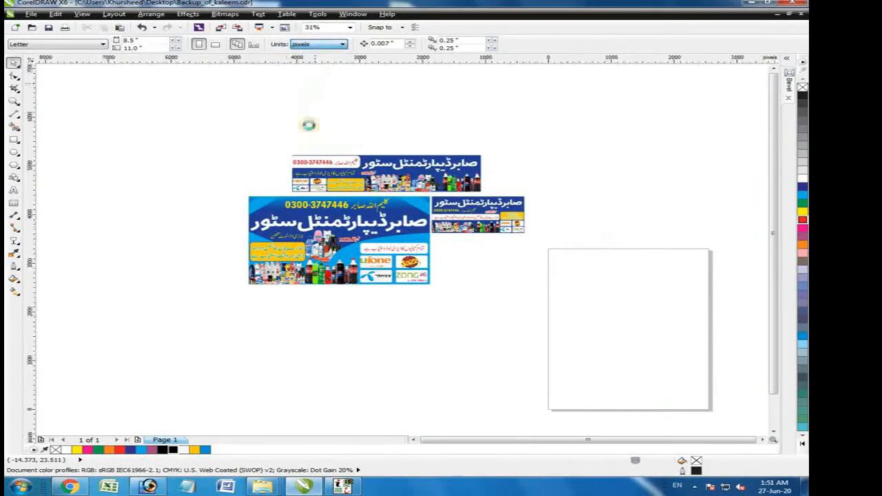
Draw a 1280 by 720 px rectangle in the empty area left of the banners
click(15, 140)
drag(85, 127, 226, 183)
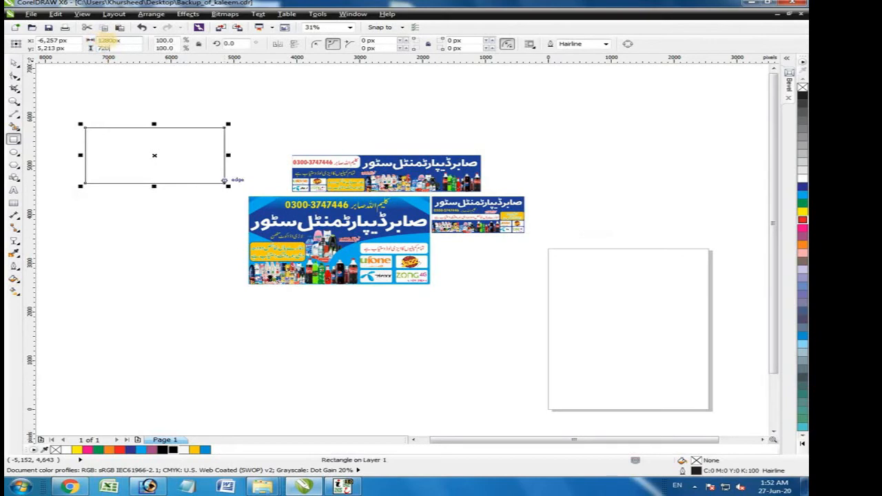
key(Return)
scroll(173, 75, up, 1)
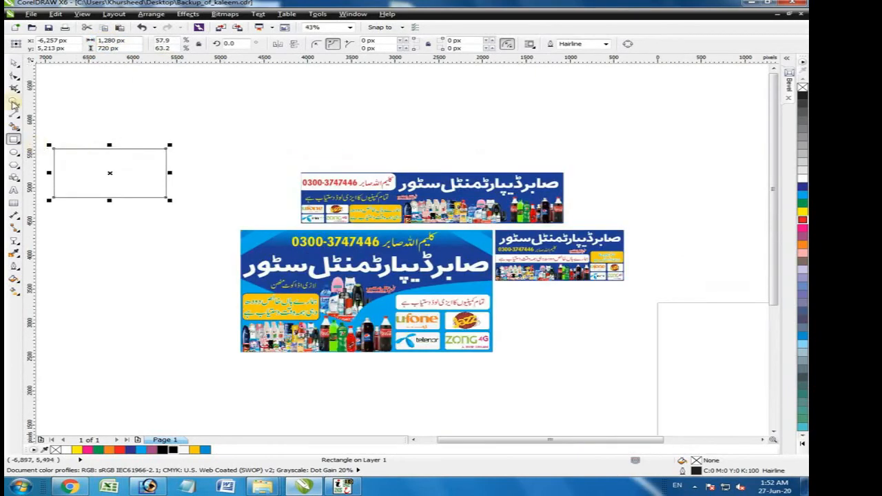
Add the text "Thumbnail" just above the new rectangle
key(F2)
drag(41, 134, 206, 213)
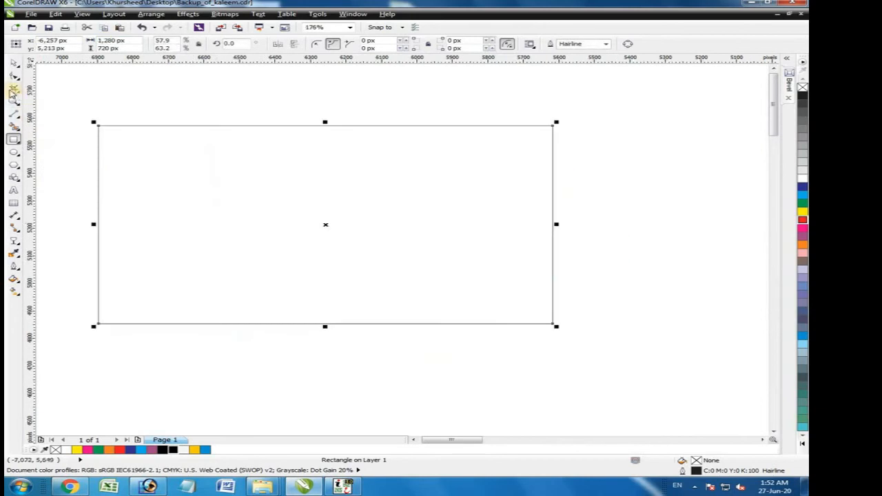
click(14, 188)
click(126, 124)
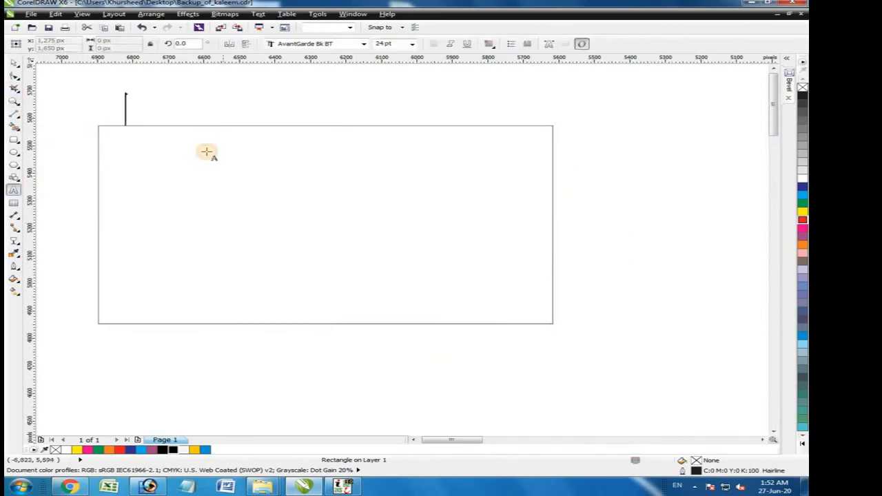
text(Thumbnail For)
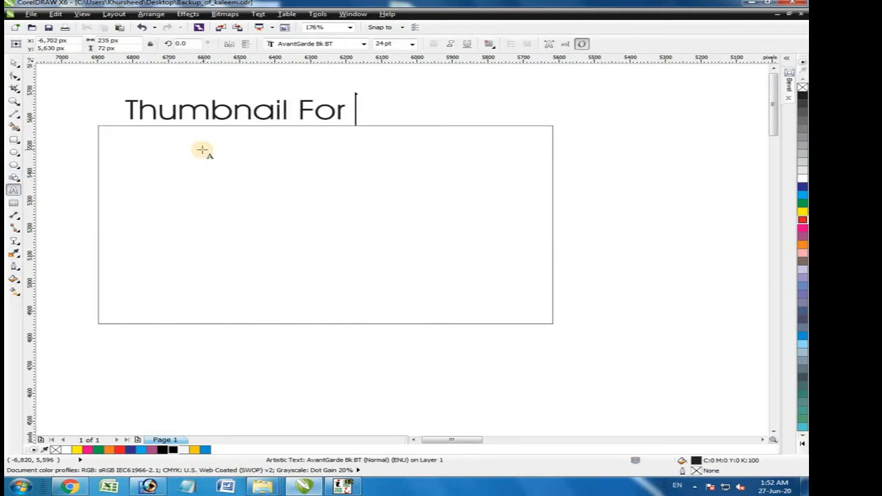
click(14, 62)
Enlarge the "Thumbnail" label and centre it horizontally over the rectangle
drag(292, 95, 406, 87)
key(ctrl+a)
key(c)
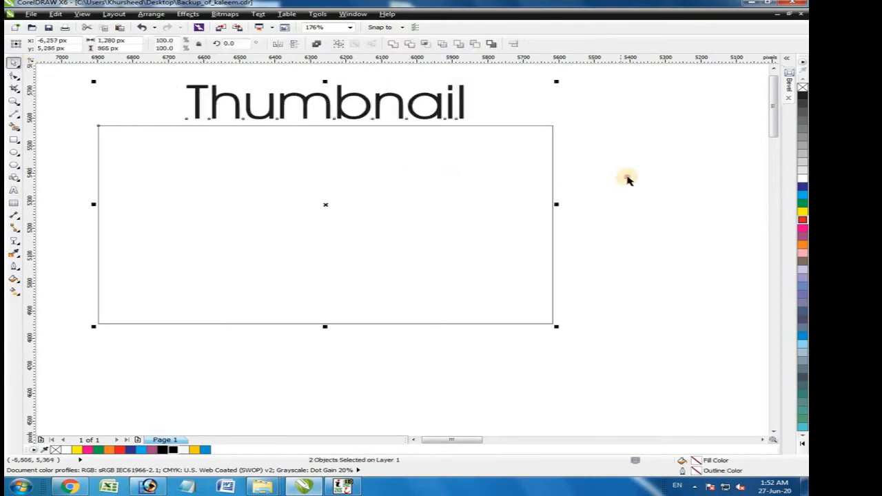
click(610, 185)
key(F4)
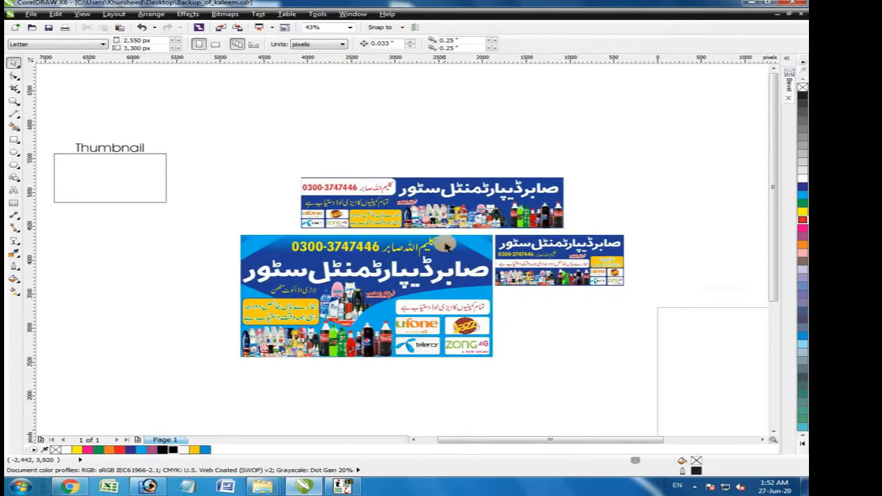
Group the objects of each of the three banner designs into separate groups
click(475, 282)
drag(518, 381, 222, 222)
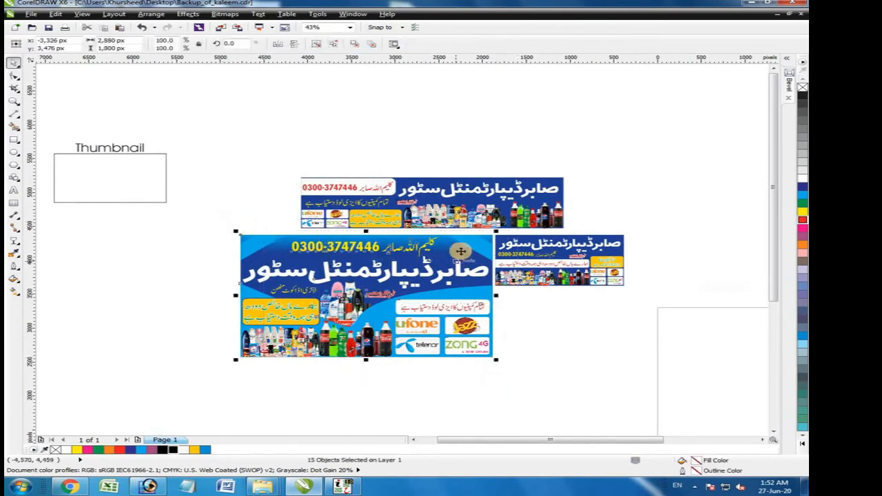
drag(287, 169, 597, 242)
key(ctrl+g)
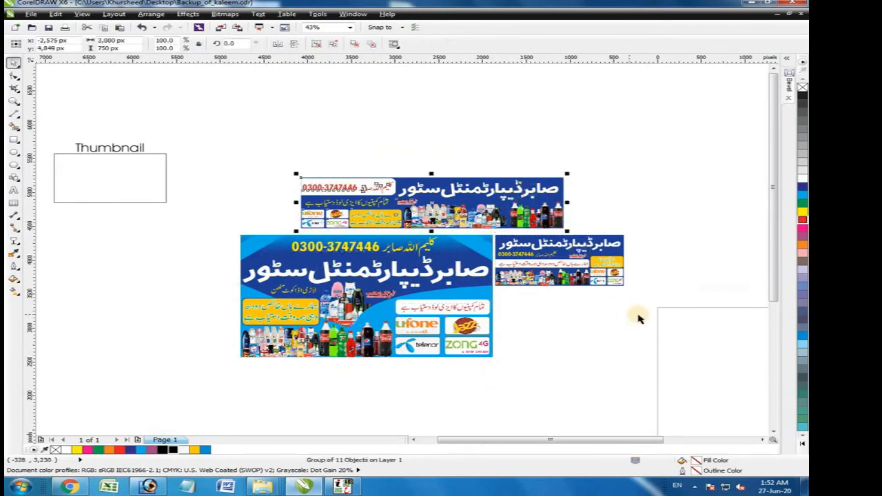
click(651, 300)
drag(672, 346, 486, 230)
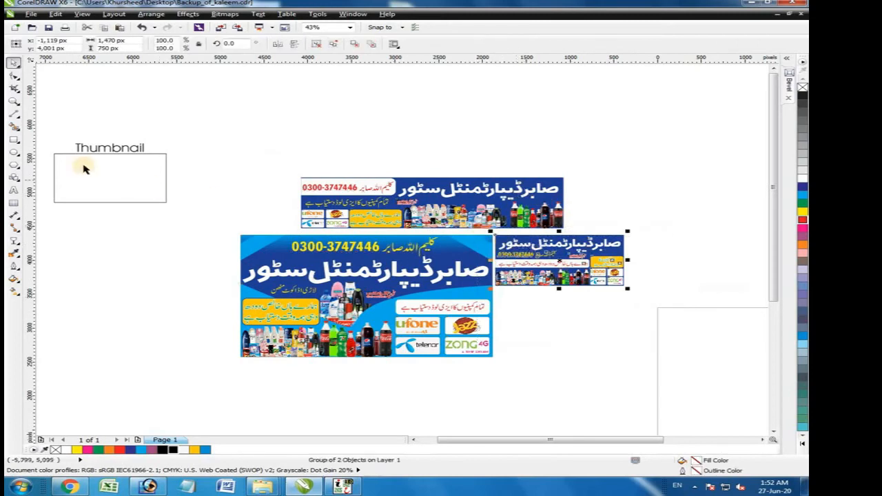
Place a copy of the wide banner on the thumbnail frame and scale it down to about 1226 by 307 px
click(470, 204)
drag(429, 205, 395, 220)
scroll(397, 191, down, 2)
key(F2)
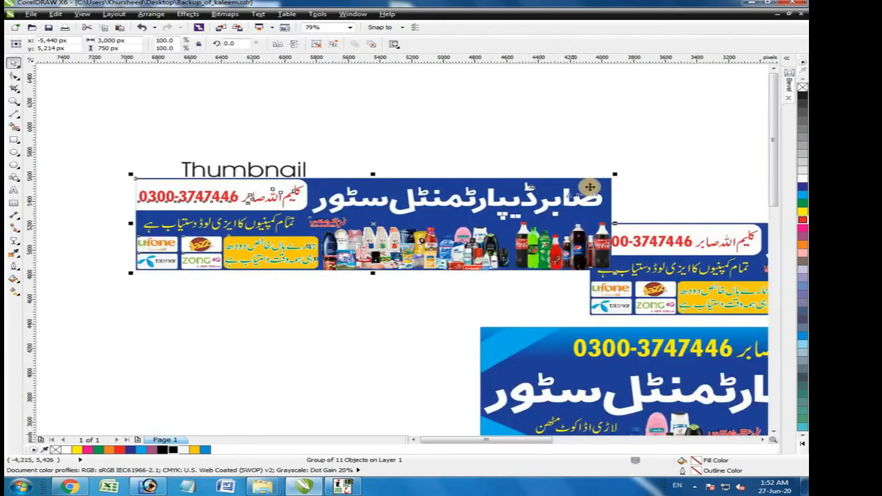
drag(614, 177, 335, 207)
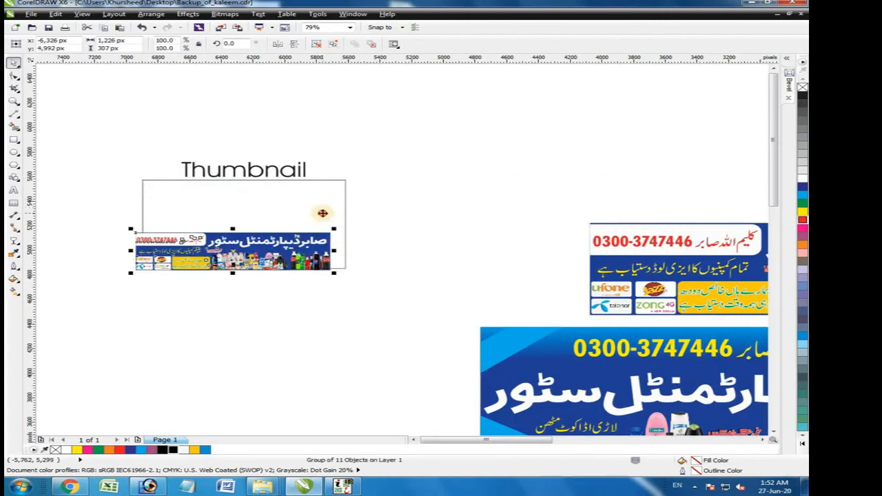
Centre the wide banner copy horizontally in the thumbnail frame and align it to the frame's top
shift+click(323, 214)
key(c)
key(t)
click(418, 248)
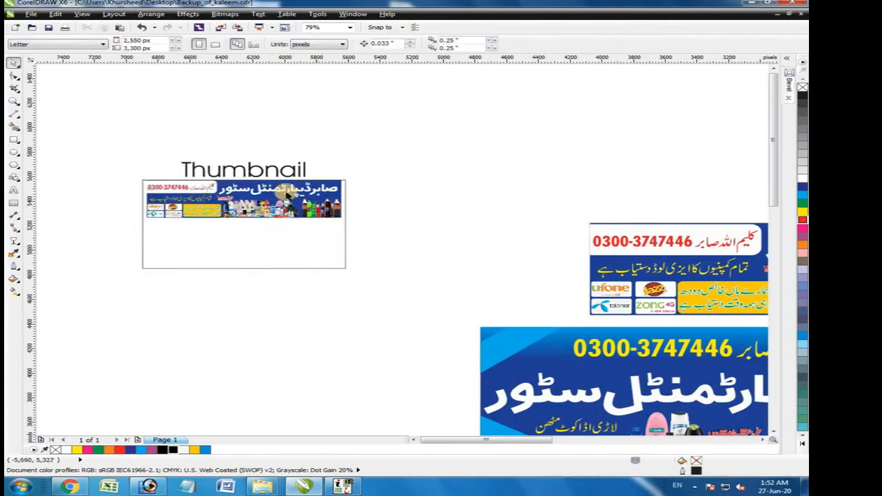
scroll(279, 190, up, 2)
click(304, 207)
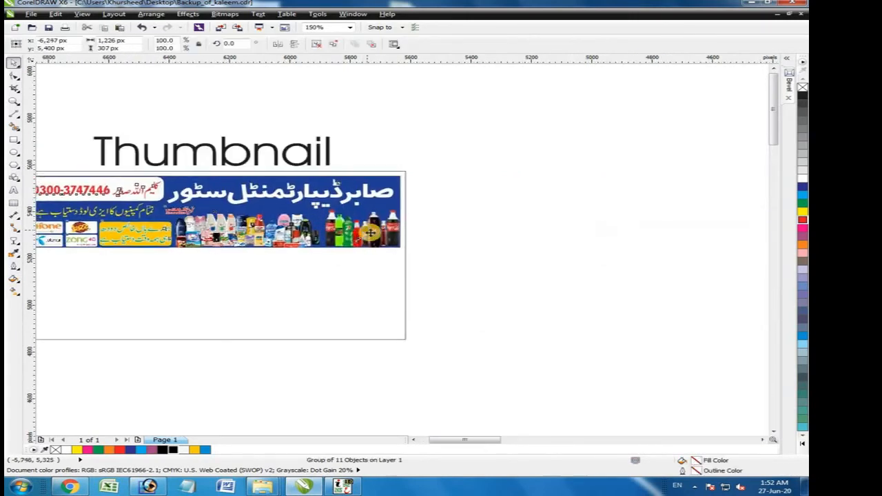
Copy the large light-blue banner into the frame's lower-left area and scale it to about 600 by 375 px
scroll(385, 201, down, 2)
drag(571, 350, 266, 252)
drag(648, 225, 474, 311)
drag(406, 329, 340, 304)
drag(552, 313, 510, 295)
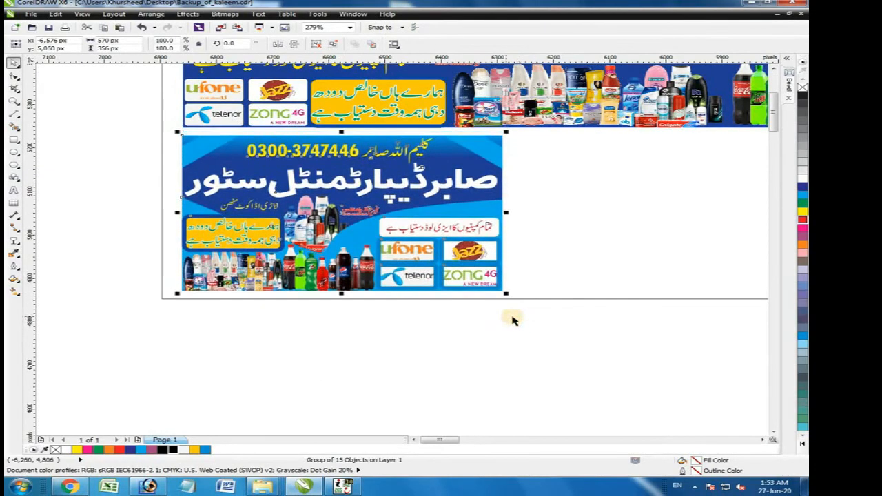
drag(506, 293, 526, 300)
key(Left)
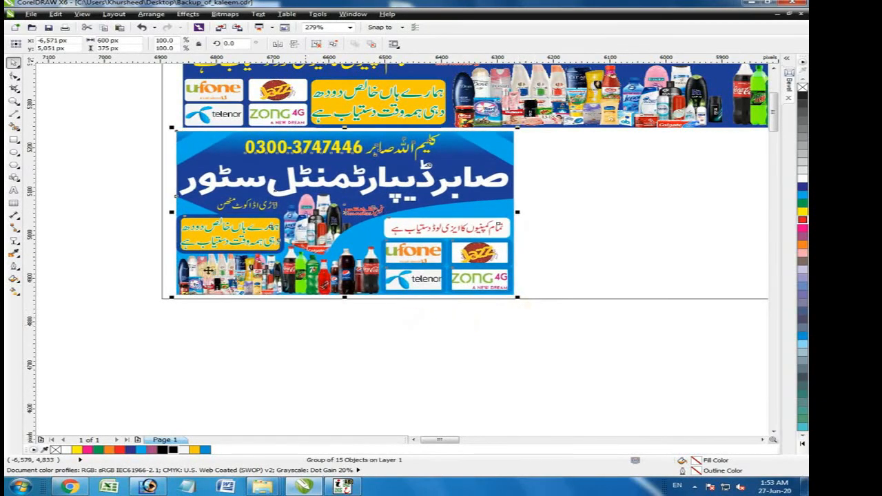
scroll(518, 307, down, 4)
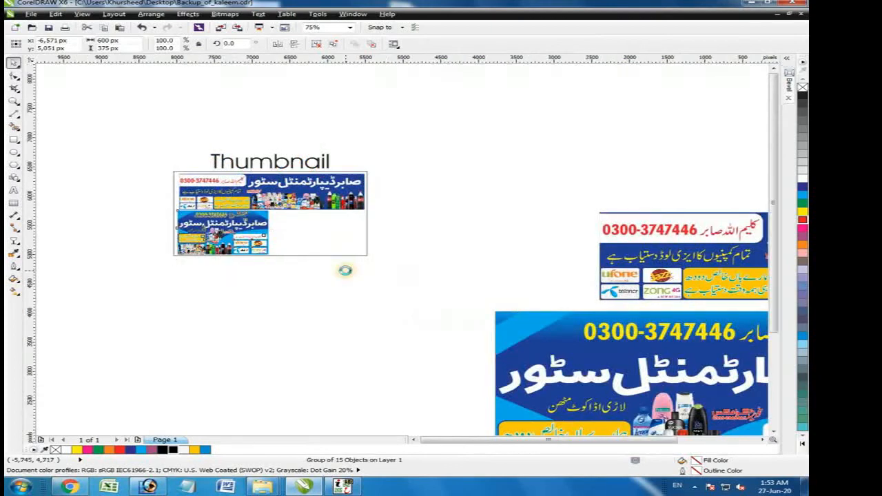
Copy the smallest banner into the frame's lower-right area and scale it down to about 528 by 269 px
scroll(345, 270, down, 2)
drag(722, 312, 351, 256)
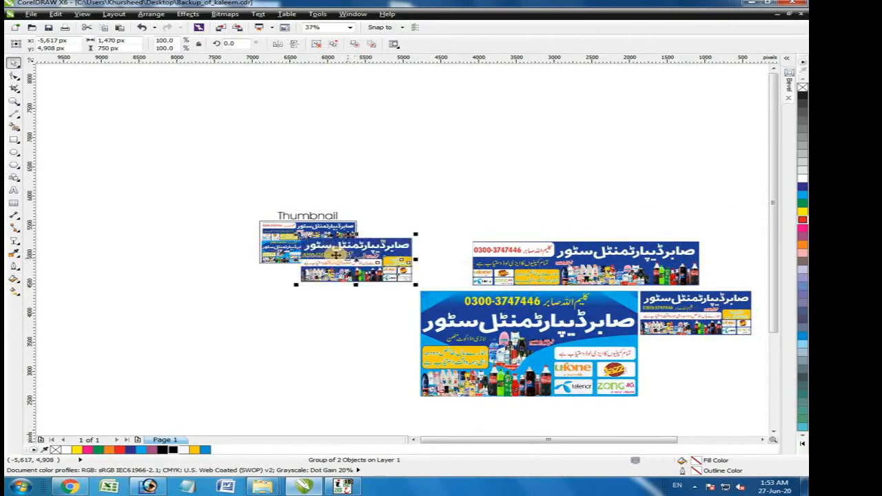
drag(221, 219, 444, 309)
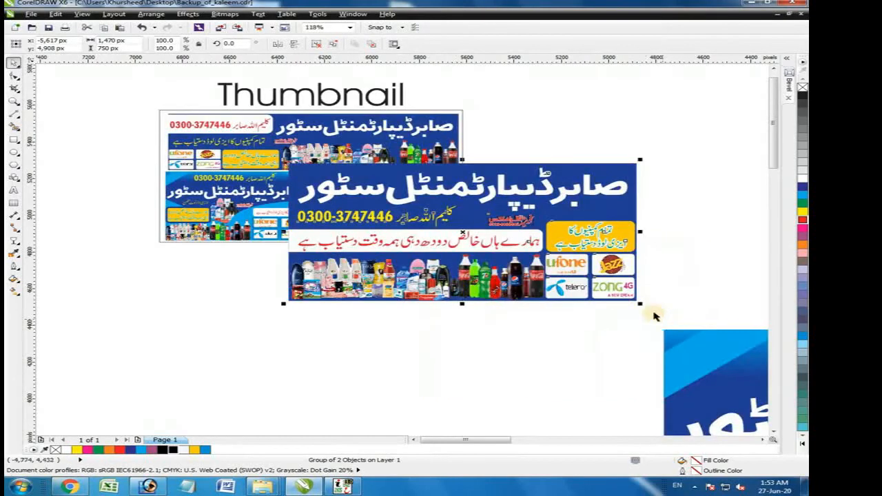
drag(641, 305, 501, 249)
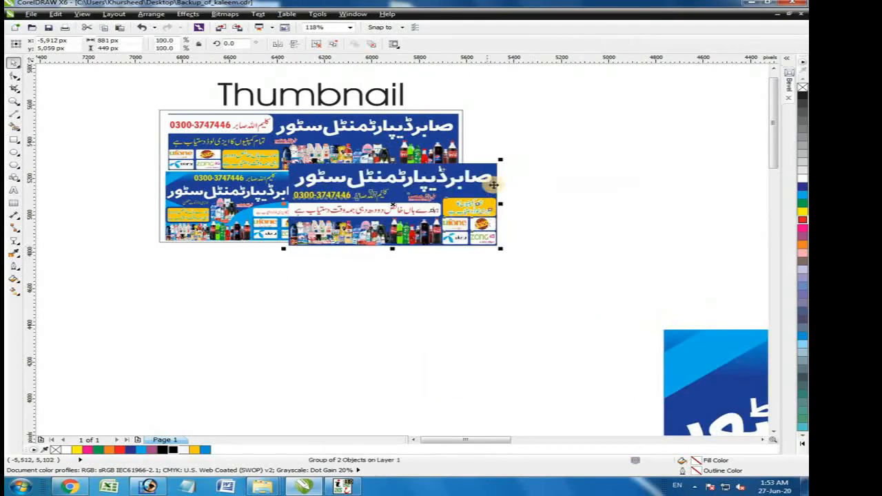
scroll(449, 178, up, 2)
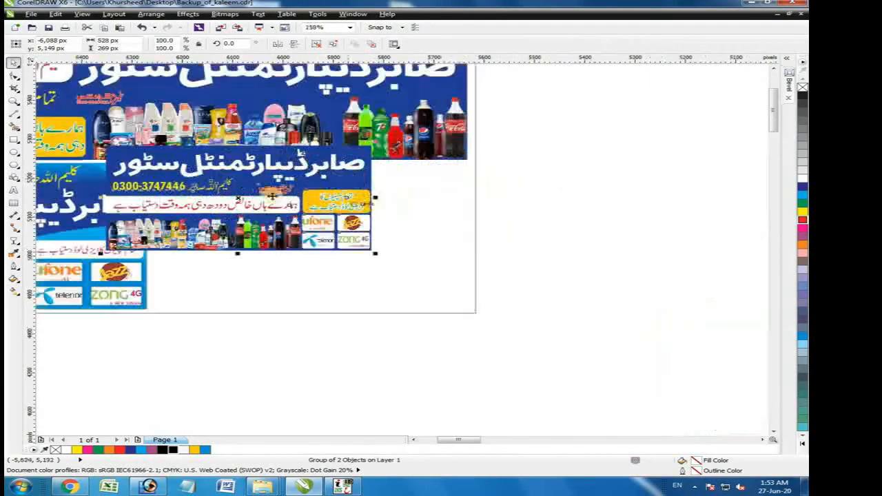
drag(227, 190, 288, 246)
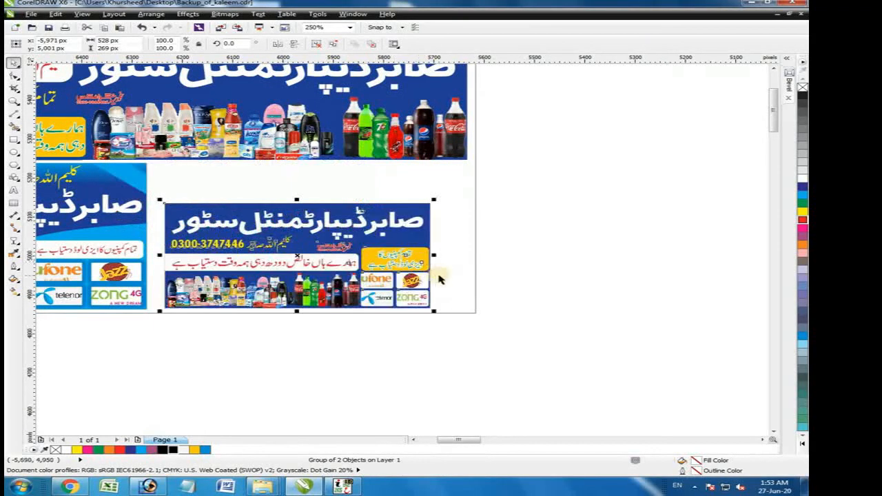
key(Up)
scroll(591, 244, down, 1)
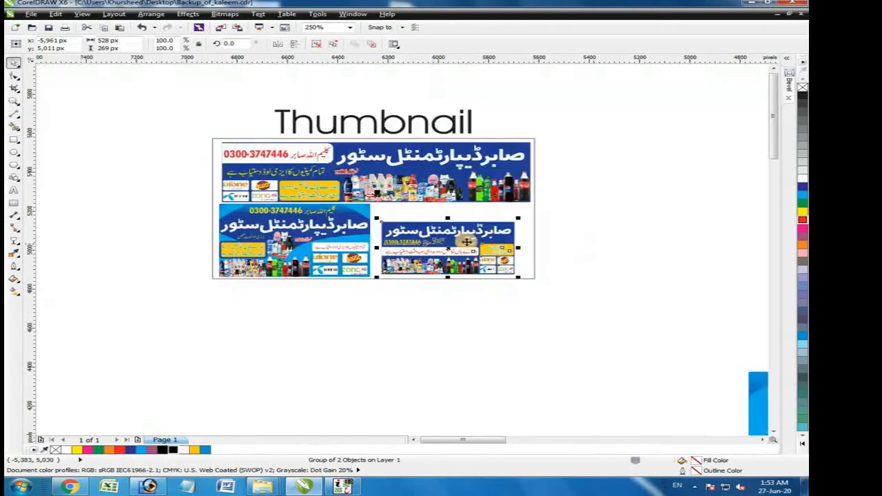
Enlarge the lower-right banner copy to about 620 by 316 px and fit it beside the light-blue one
click(341, 236)
click(485, 242)
scroll(484, 242, up, 1)
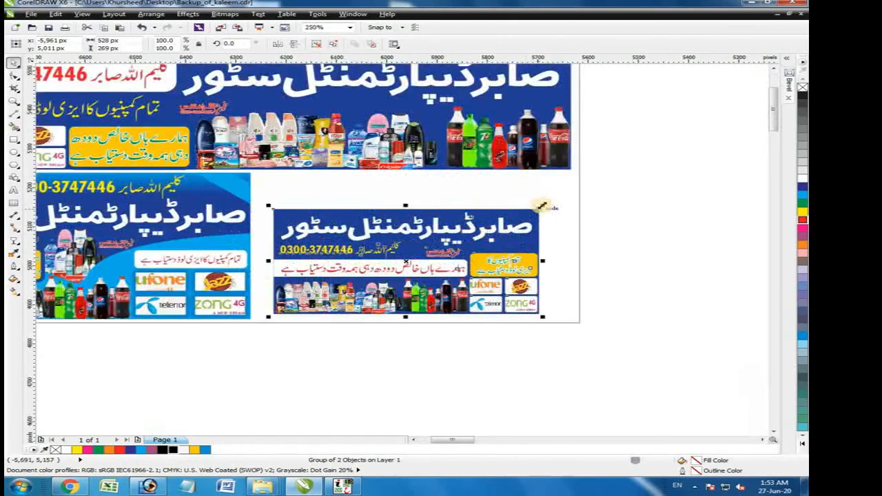
drag(542, 206, 571, 180)
drag(576, 176, 571, 200)
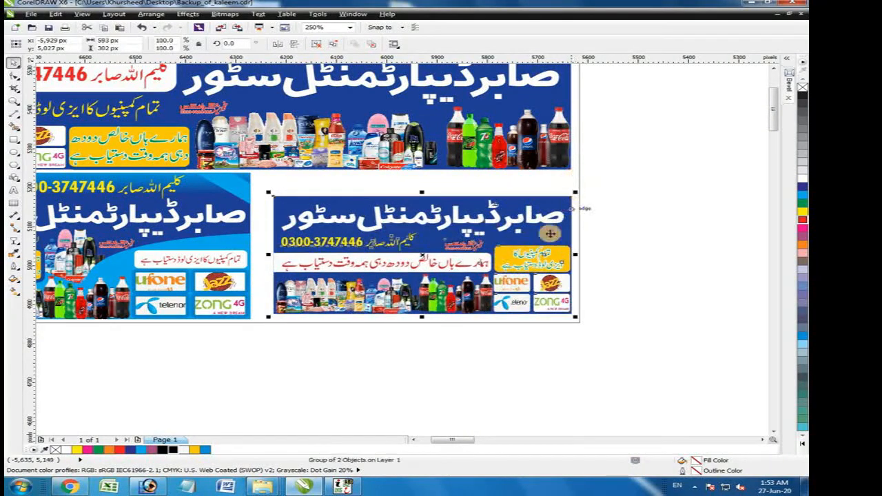
drag(255, 178, 255, 183)
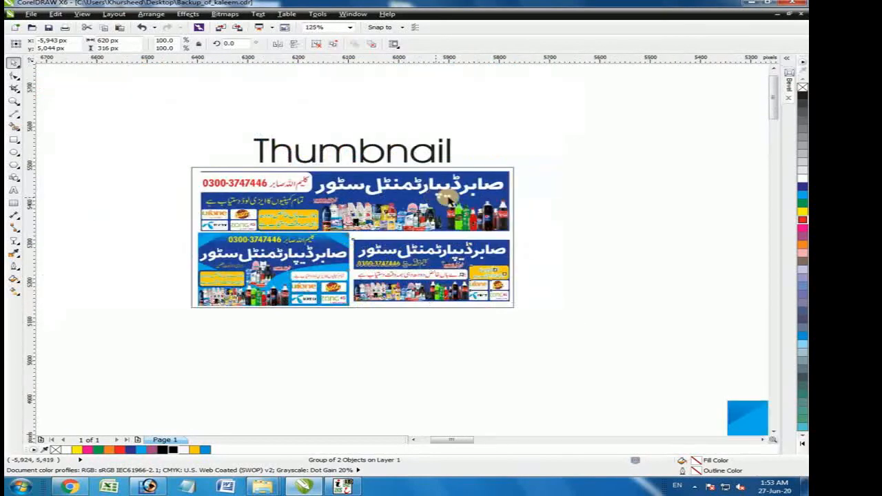
Enlarge the wide banner copy to about 1260 by 315 px and centre it horizontally in the frame
scroll(439, 199, up, 2)
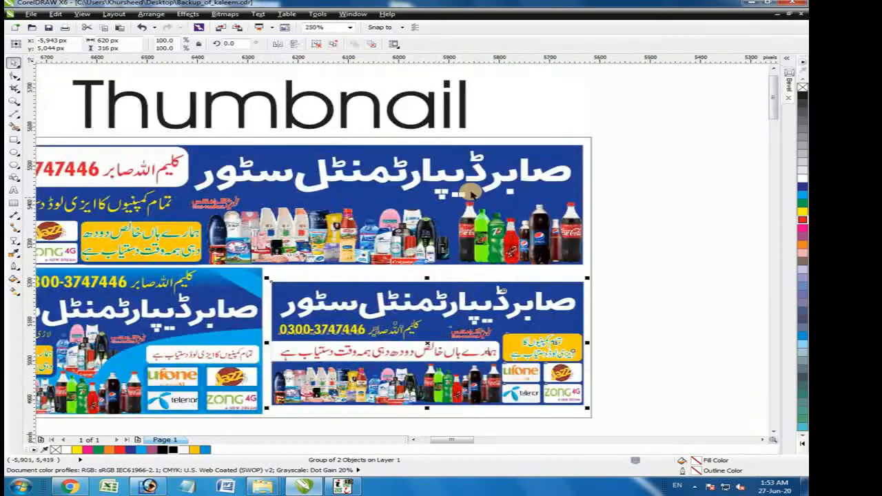
drag(586, 268, 592, 268)
scroll(548, 237, down, 2)
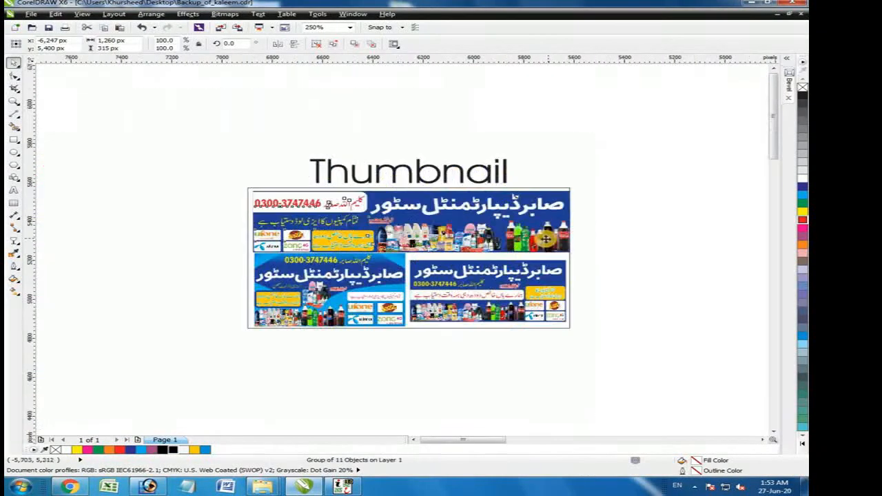
shift+click(538, 255)
key(c)
click(595, 322)
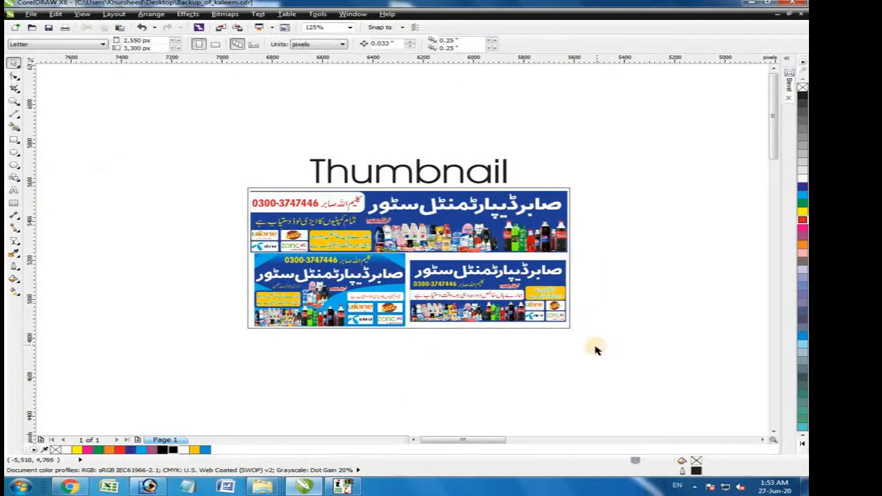
Group the three banner copies and scale the group down inside the thumbnail frame
drag(598, 352, 245, 189)
key(ctrl+g)
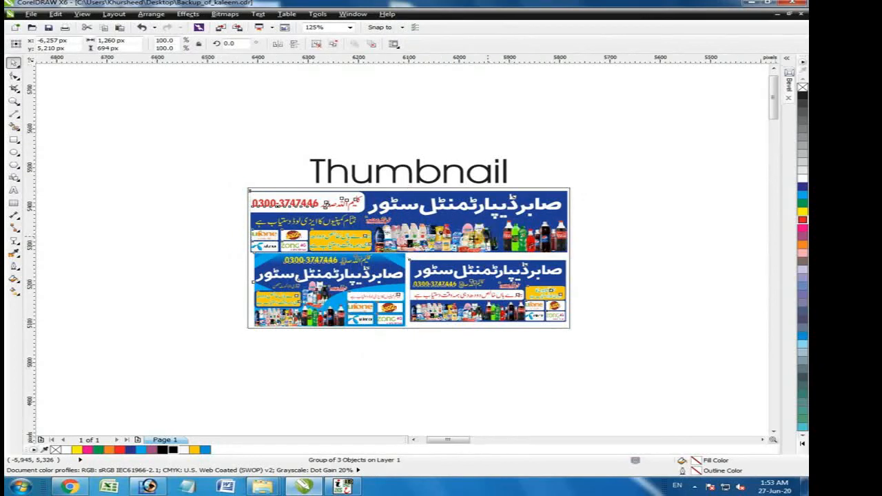
scroll(486, 238, up, 2)
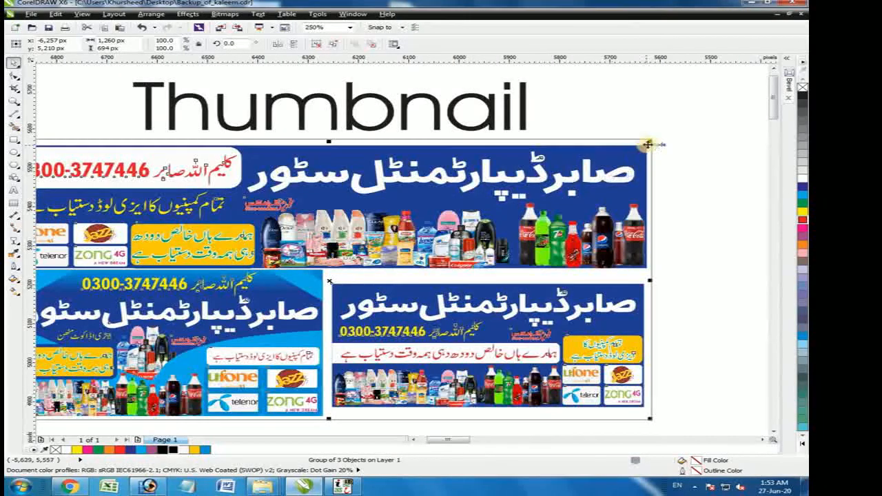
drag(651, 143, 550, 226)
scroll(550, 242, down, 2)
Centre the grouped banners horizontally in the frame and enlarge the group to about 1069 by 589 px
shift+click(568, 276)
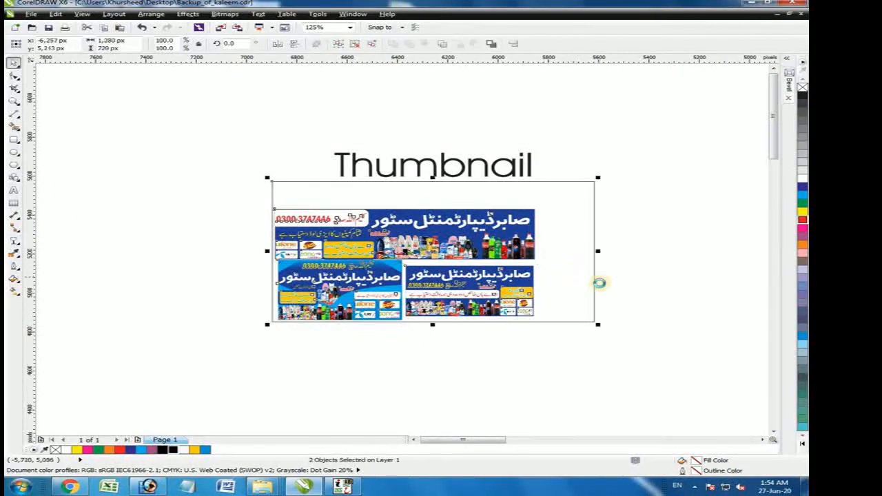
key(c)
click(652, 250)
scroll(560, 259, up, 2)
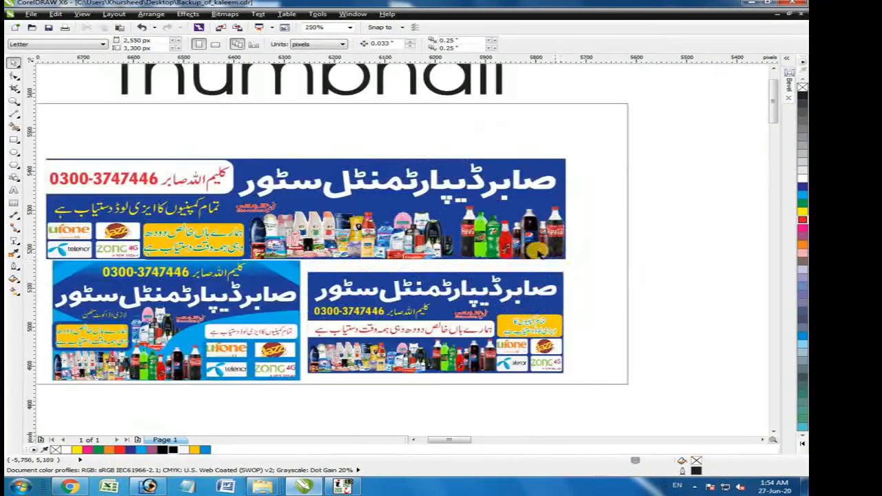
click(555, 256)
drag(569, 385, 583, 388)
scroll(582, 386, down, 2)
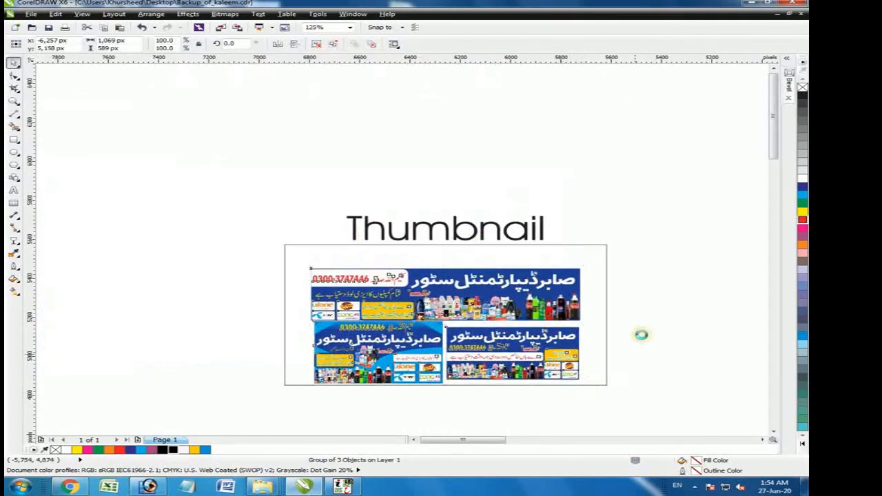
click(599, 327)
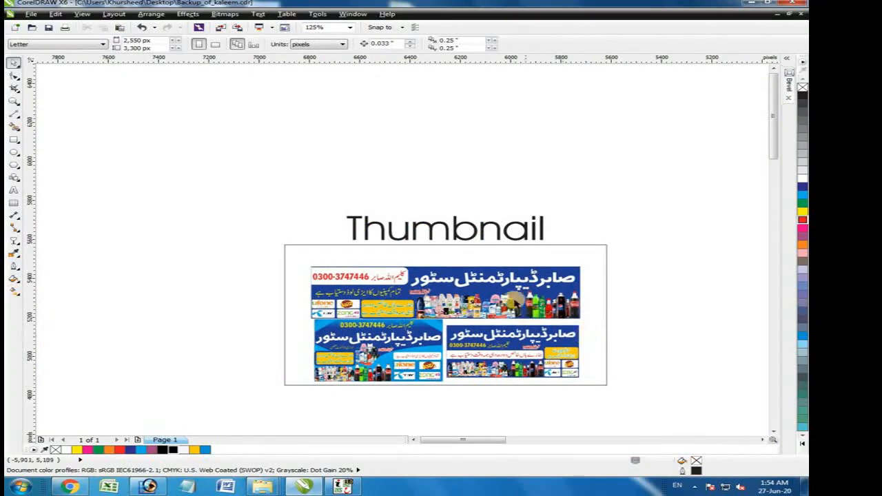
Ungroup the three banner copies in the thumbnail frame
click(513, 297)
key(ctrl+u)
click(628, 285)
Enlarge the wide banner copy to about 1221 by 305 px and position it just above the two smaller copies
drag(504, 284, 503, 264)
drag(583, 301, 604, 307)
key(Down)
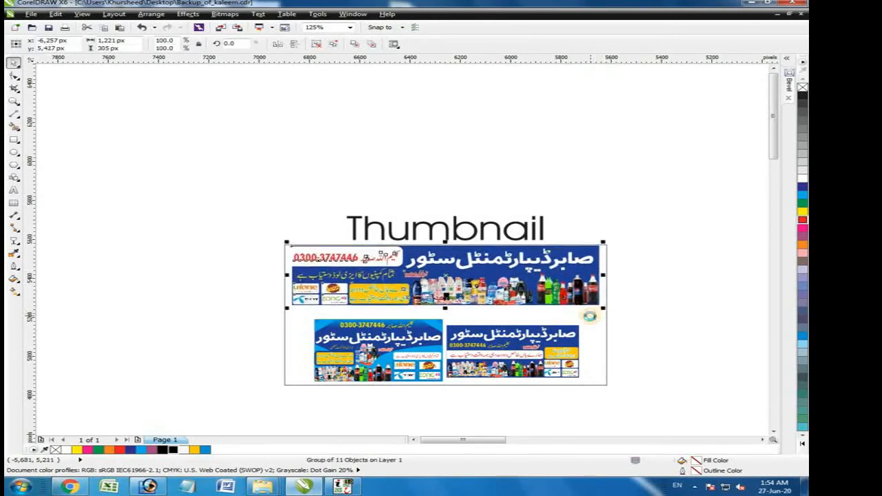
key(Down)
key(Down)
key(Down)
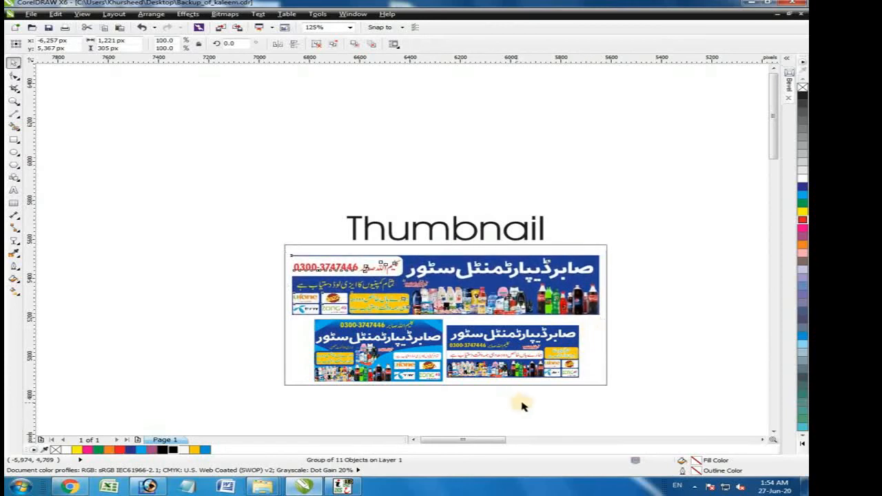
Enlarge the lower-right banner copy to about 614 by 313 px and fit it under the wide banner
click(563, 361)
key(Up)
drag(587, 376, 607, 389)
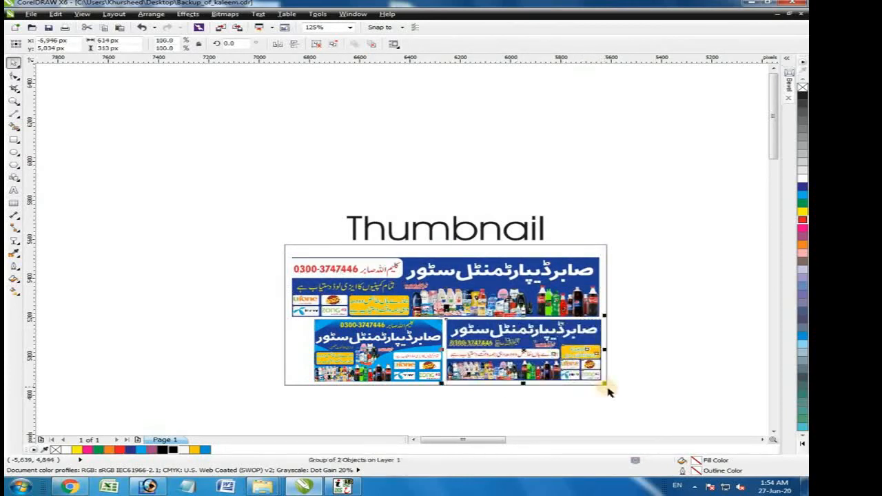
scroll(610, 390, up, 2)
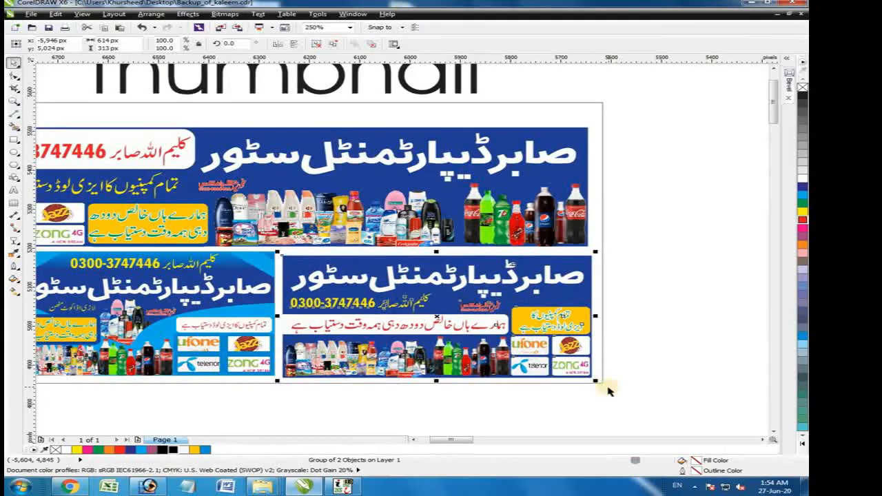
click(610, 292)
Group the three banner copies again and nudge the group down slightly to the frame's bottom edge
scroll(610, 292, down, 2)
drag(635, 367, 282, 212)
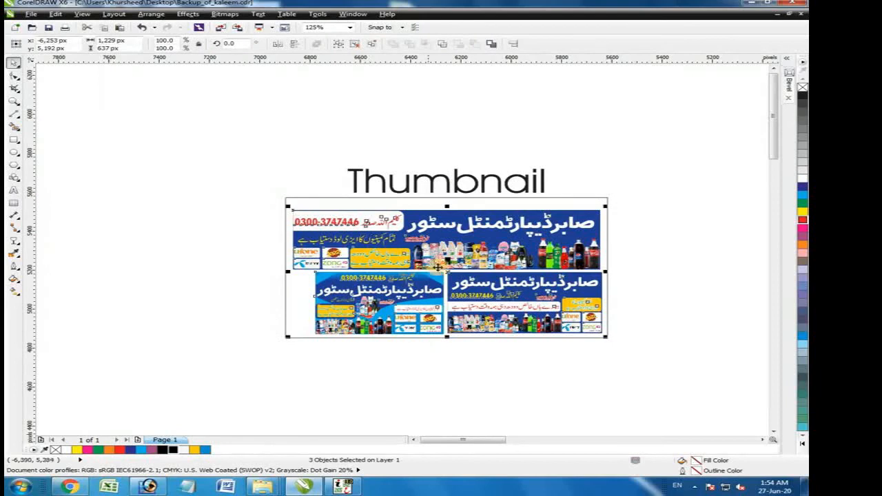
key(ctrl+g)
key(Down)
key(Down)
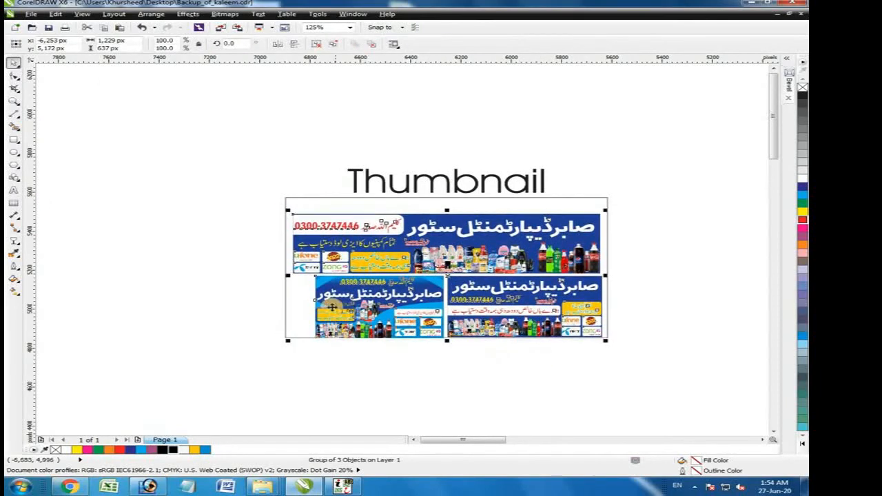
click(504, 384)
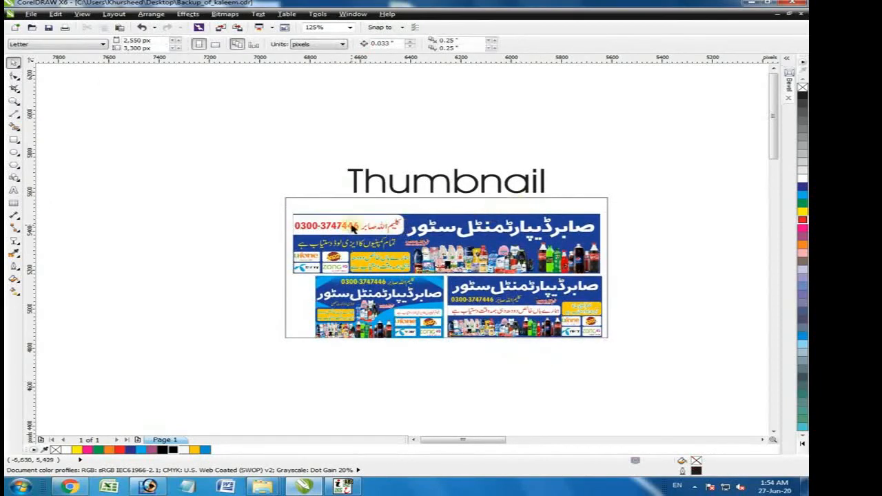
Ungroup the three banner copies and scale them down together to about 1,194 by 618 px inside the frame
click(330, 231)
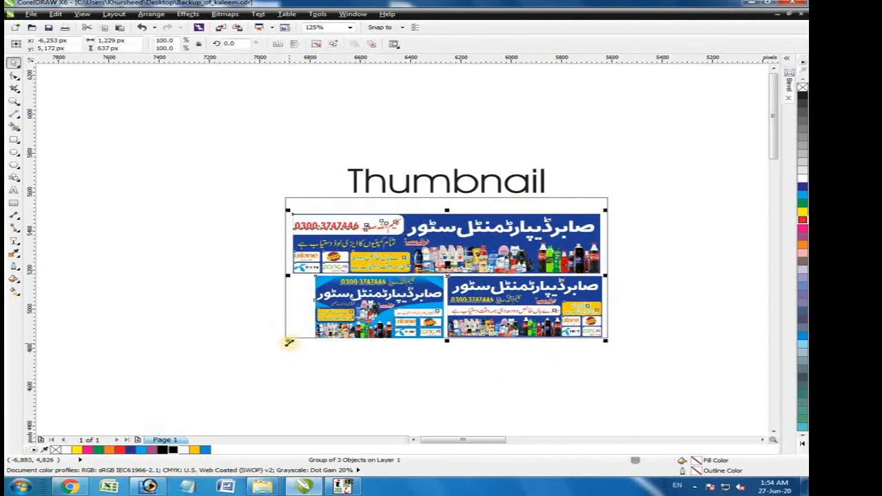
key(ctrl+u)
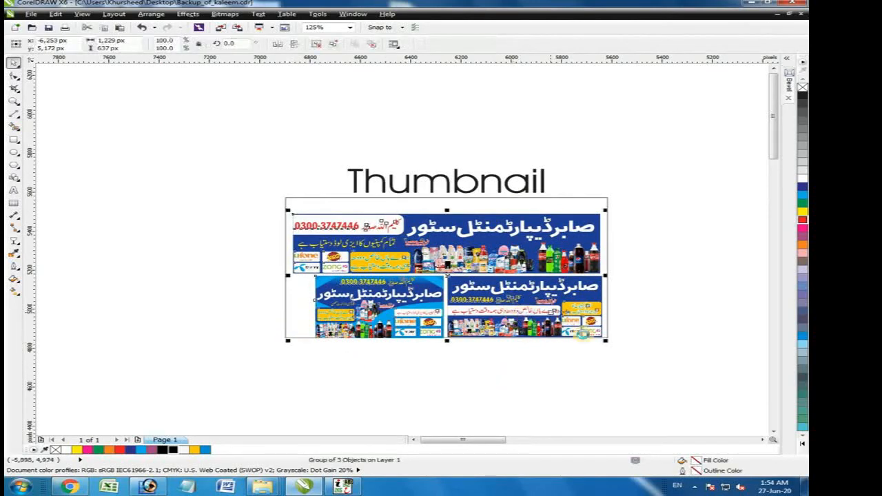
drag(607, 373, 278, 266)
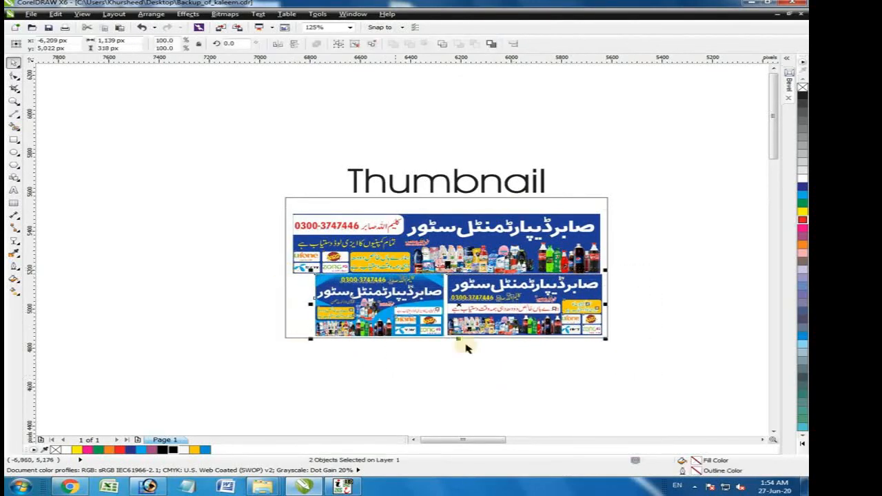
key(Down)
drag(648, 369, 297, 214)
Group the two smaller banner copies and centre them horizontally under the wide banner
click(632, 244)
click(577, 297)
shift+click(397, 298)
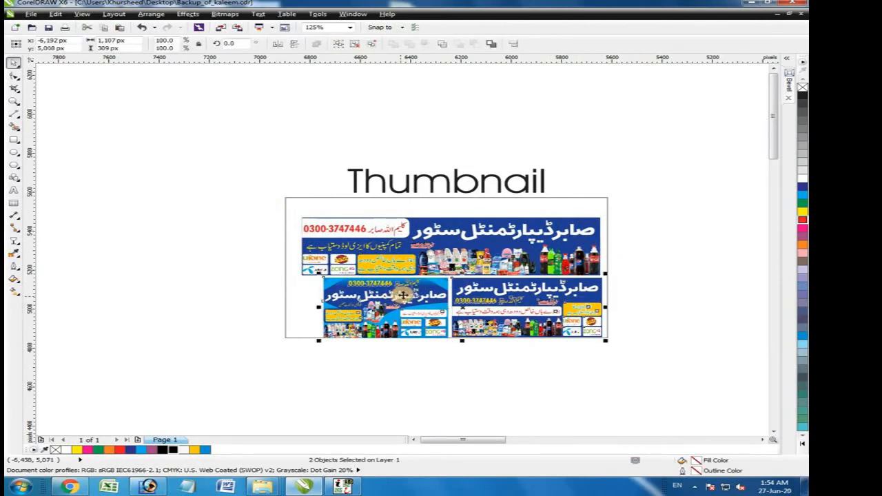
key(ctrl+g)
shift+click(410, 242)
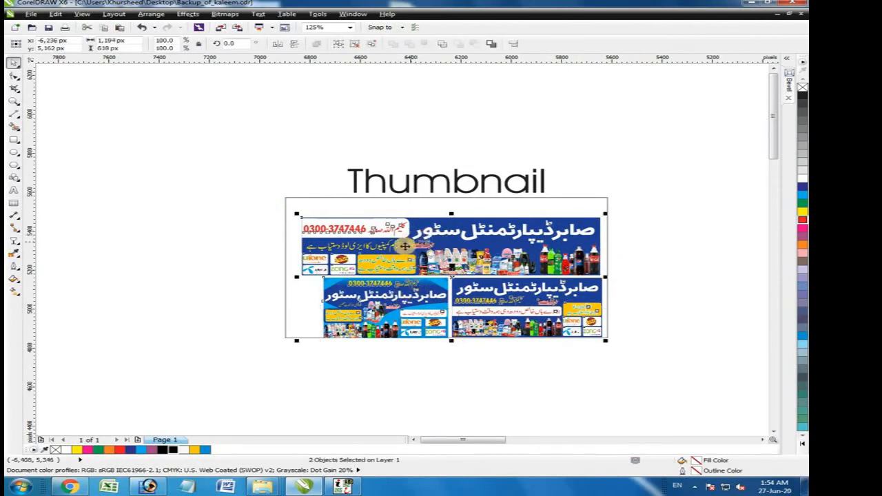
key(c)
click(628, 267)
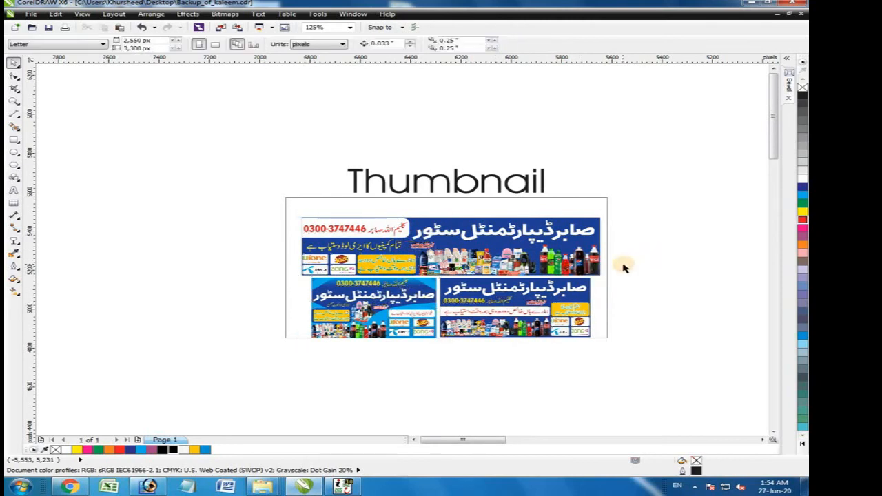
Add the text "Download Free CDR File" in the space above the wide banner at 8 pt
scroll(521, 215, up, 2)
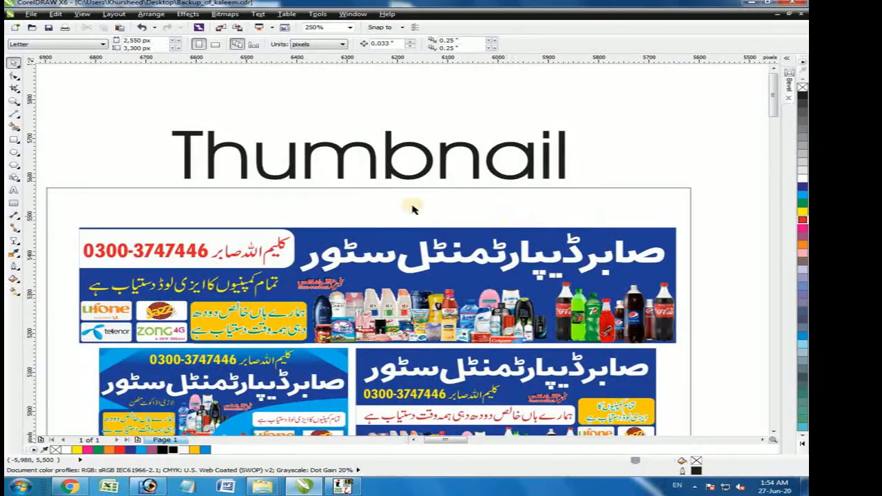
click(417, 249)
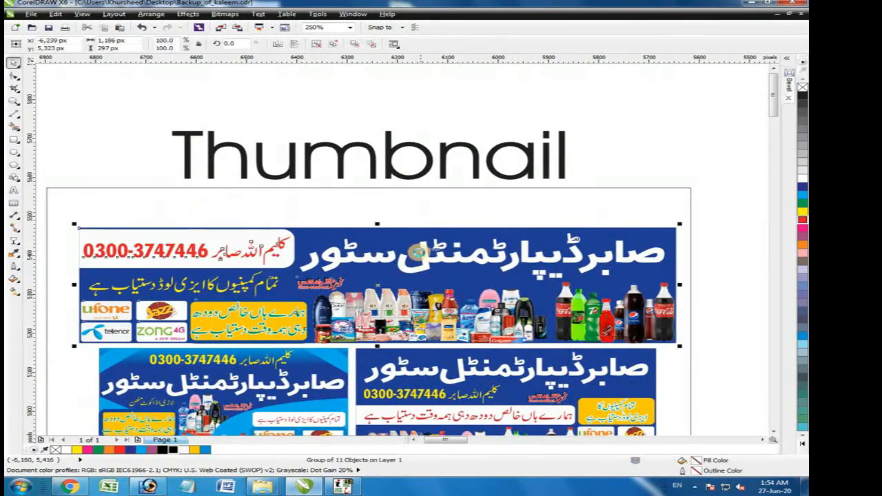
click(153, 221)
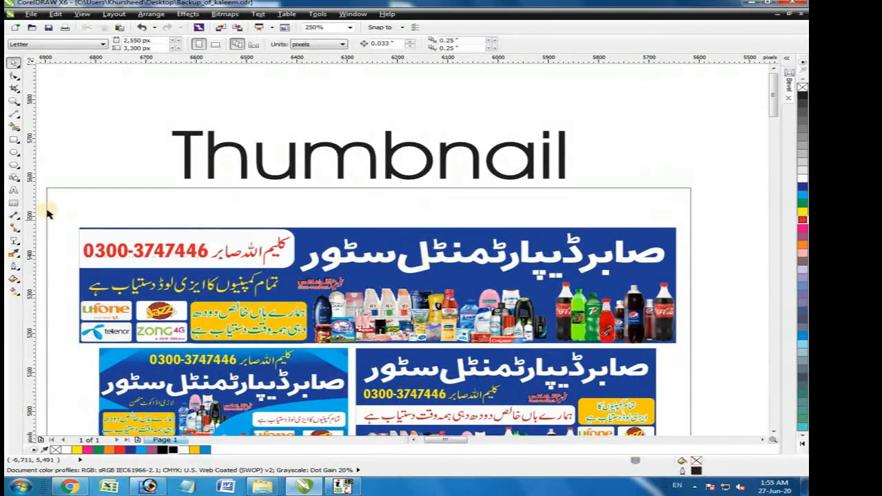
click(13, 190)
click(113, 219)
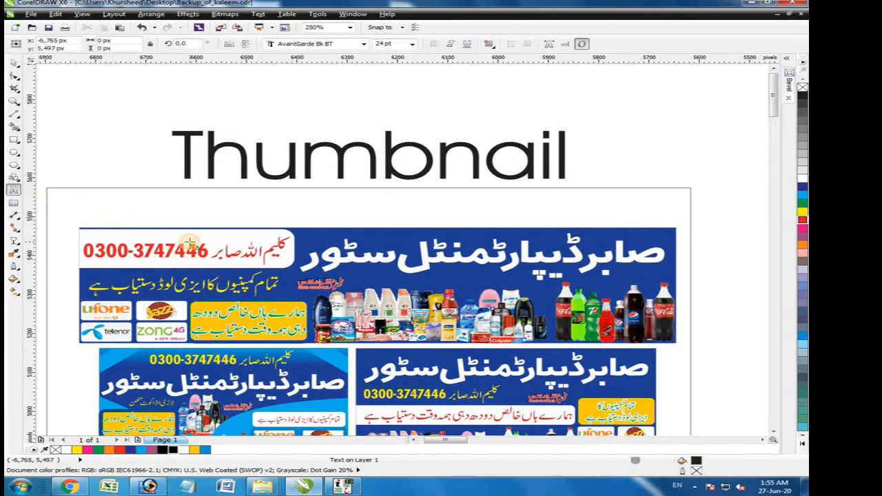
key(ctrl+KP_2)
key(ctrl+KP_2)
key(ctrl+KP_2)
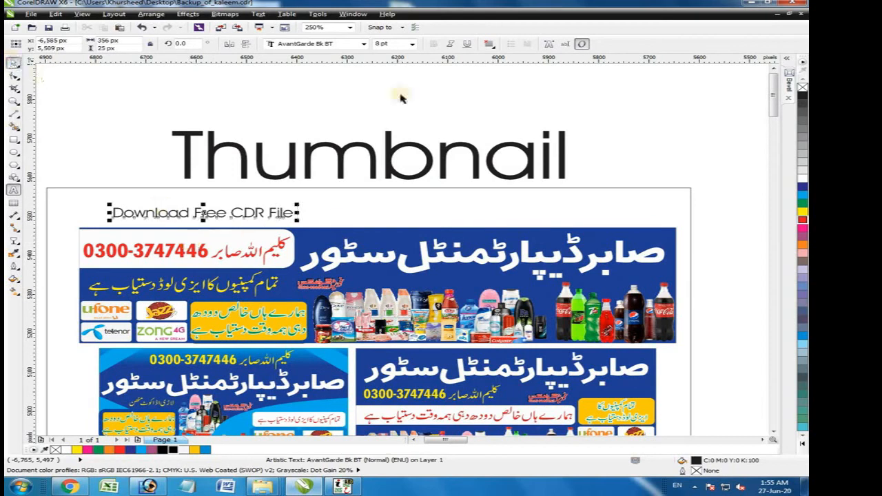
Set the new headline's font to FuturaTEEBolCon and change its case to UPPERCASE
click(335, 43)
key(Return)
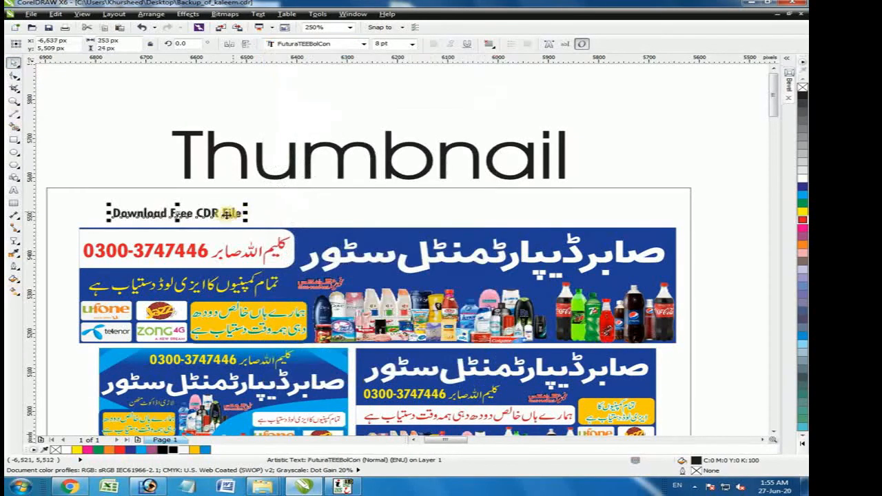
drag(115, 208, 89, 207)
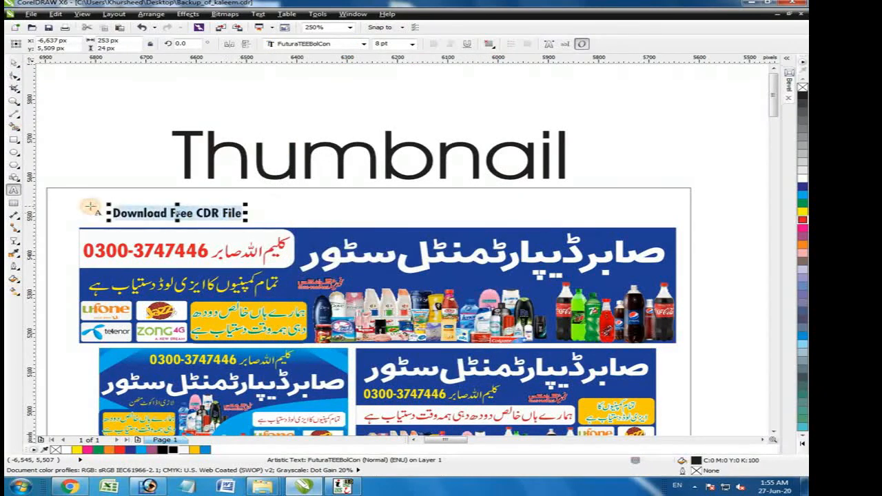
key(shift+F3)
click(337, 232)
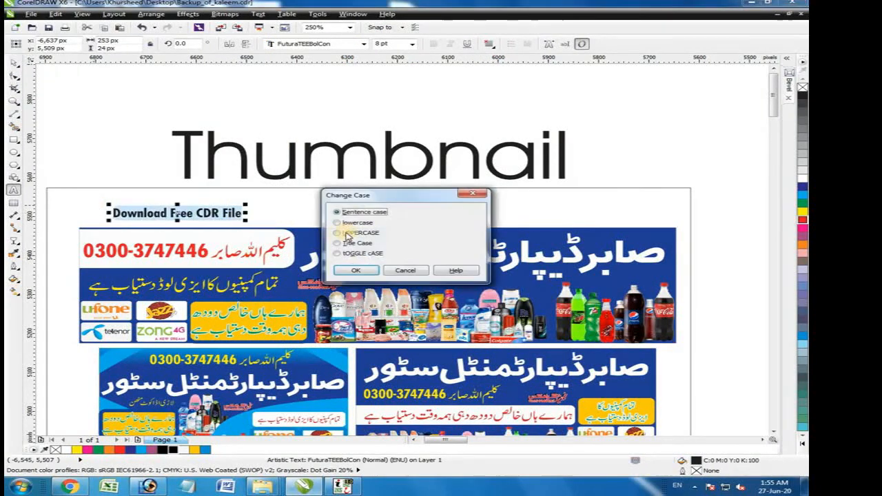
click(355, 271)
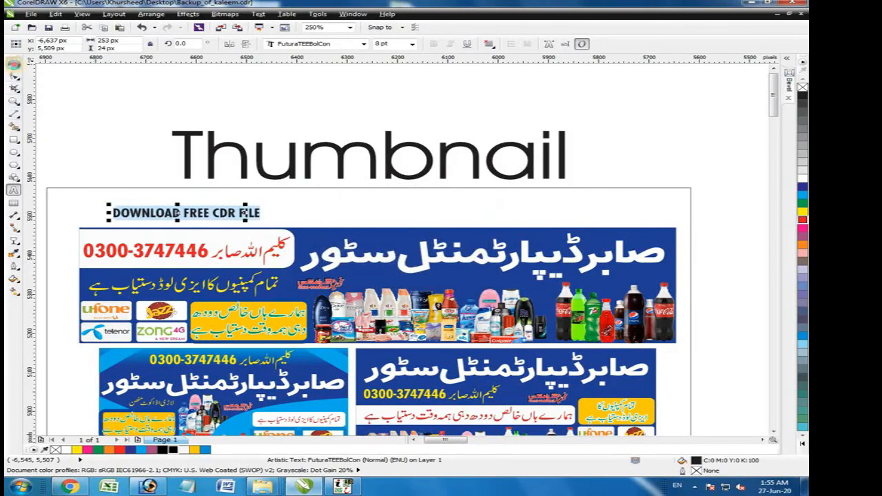
Enlarge the headline to about 21.2 pt and widen its letter spacing until it spans about 1,016 px
click(14, 65)
drag(265, 204, 505, 181)
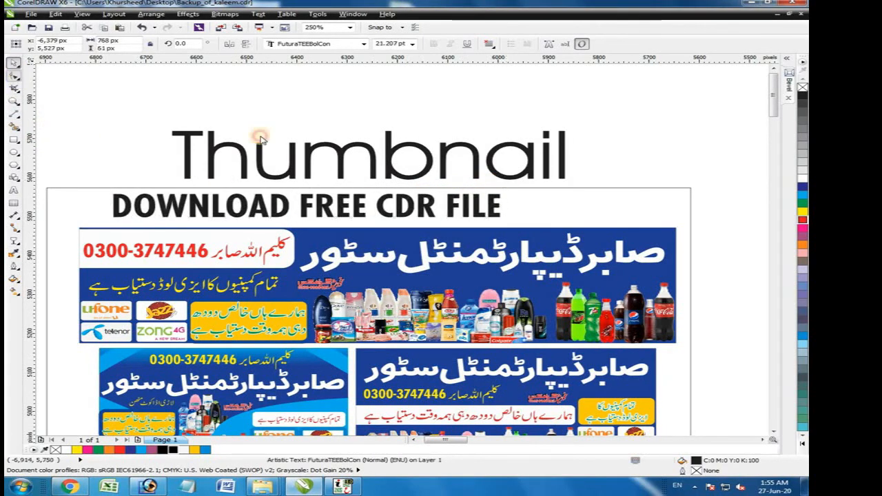
click(15, 77)
drag(508, 218, 628, 220)
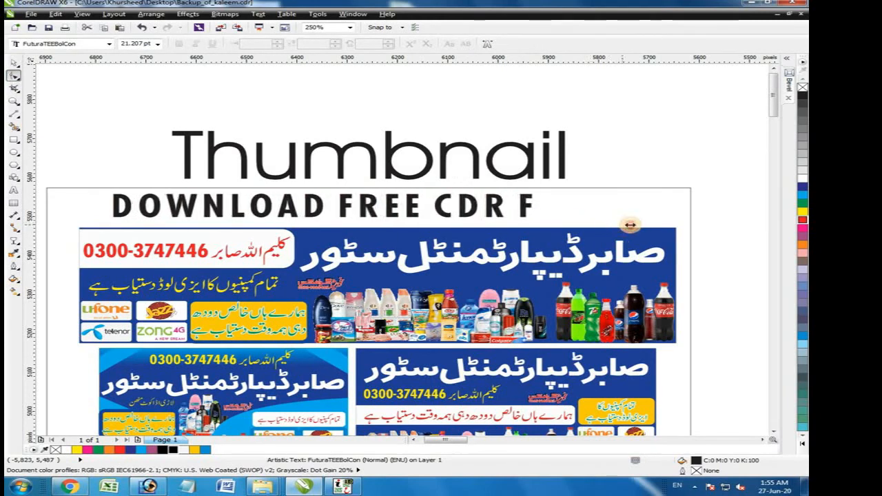
Centre the headline horizontally in the thumbnail frame and nudge it down slightly
click(16, 63)
shift+click(75, 203)
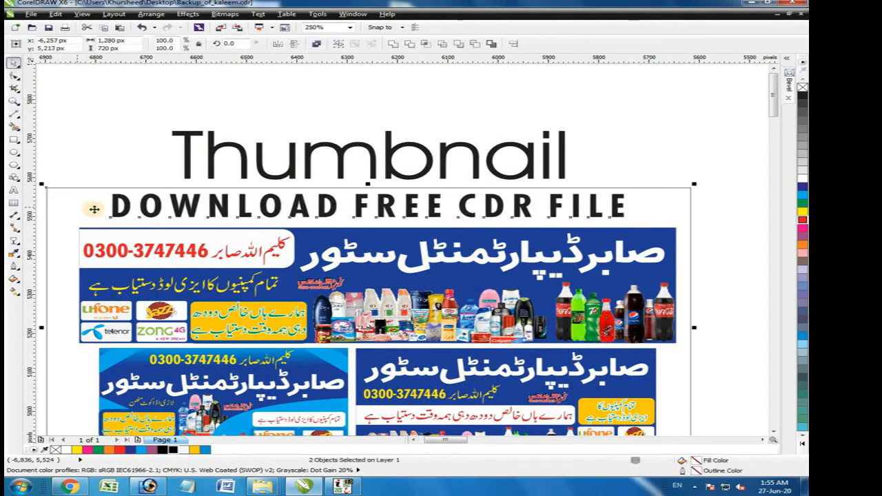
click(101, 152)
click(212, 212)
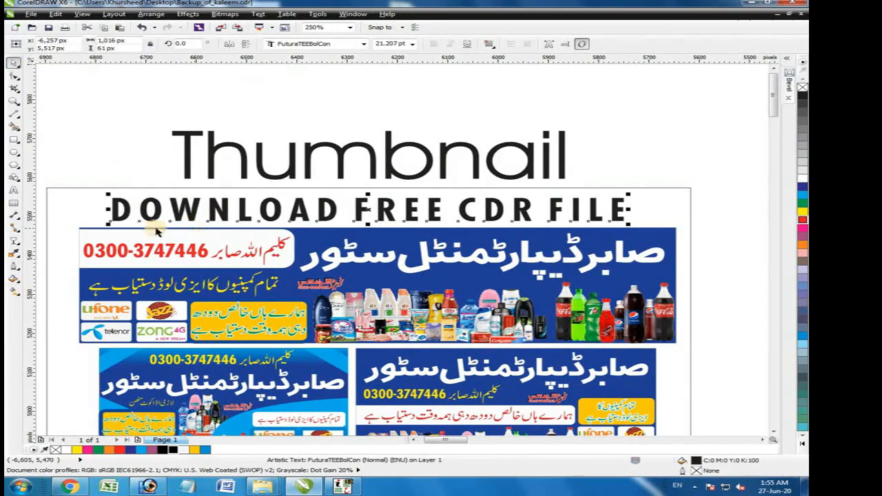
Fill the thumbnail frame's rectangle with 10% black
click(79, 197)
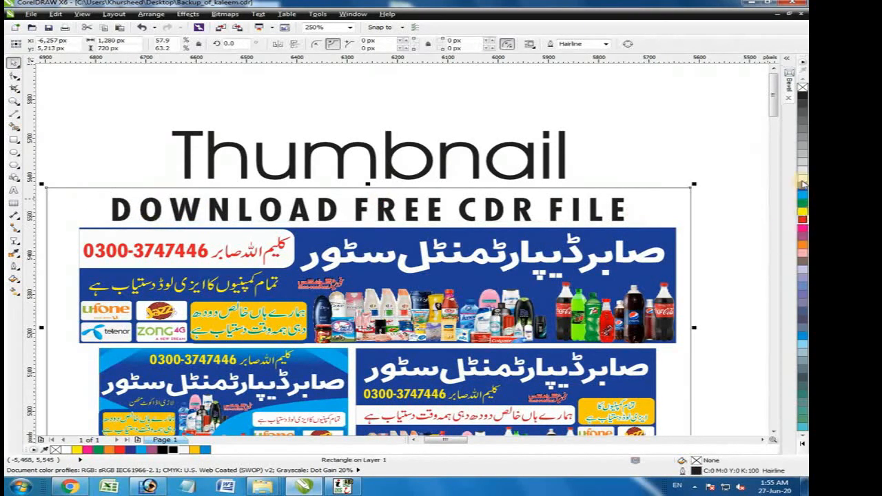
click(803, 174)
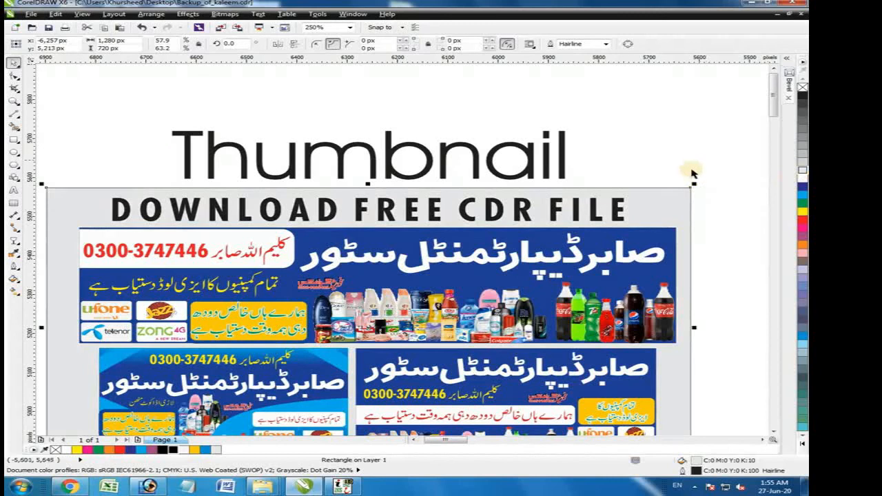
click(607, 237)
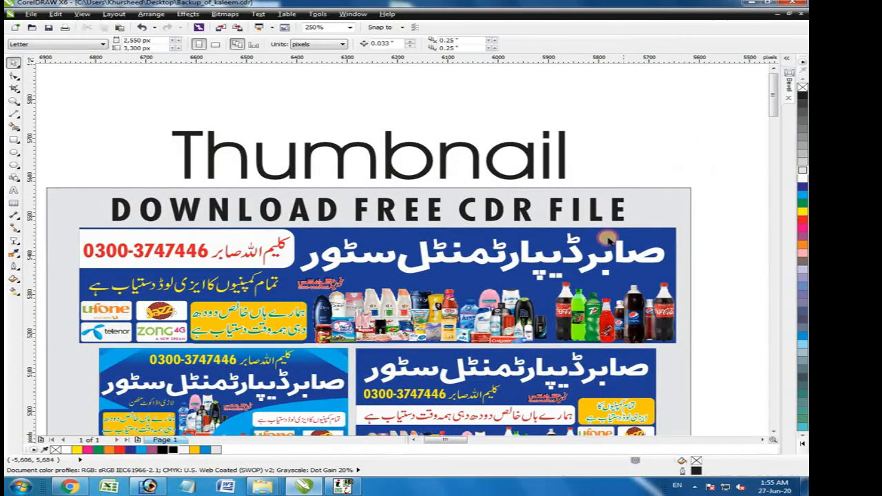
Nudge the group of two smaller banners up by about 10 px towards the wide banner
scroll(606, 237, down, 3)
scroll(637, 321, up, 3)
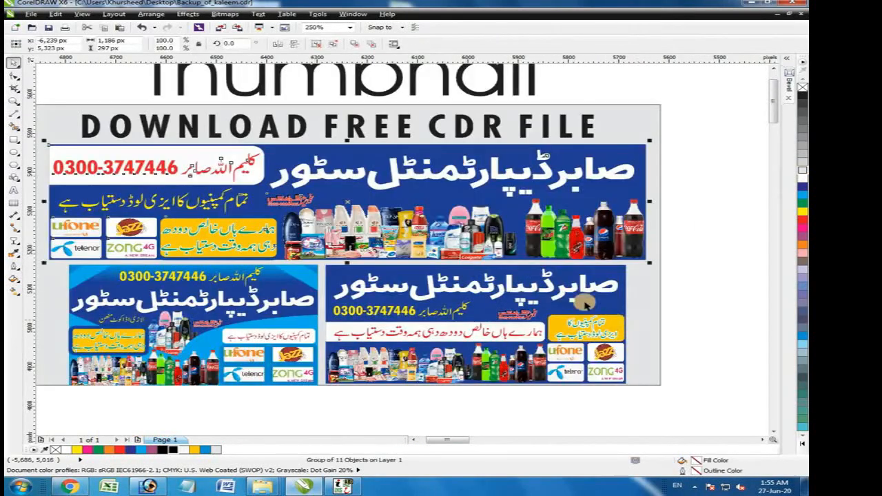
shift+click(337, 311)
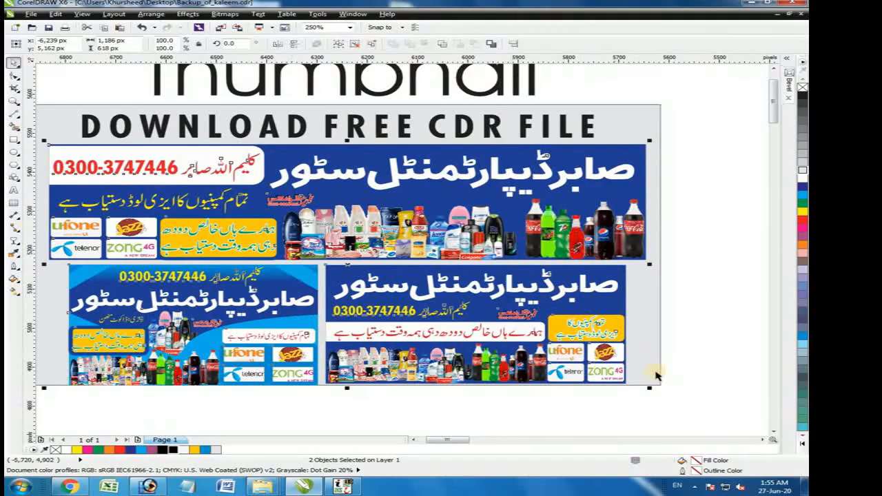
click(488, 316)
drag(488, 315, 487, 312)
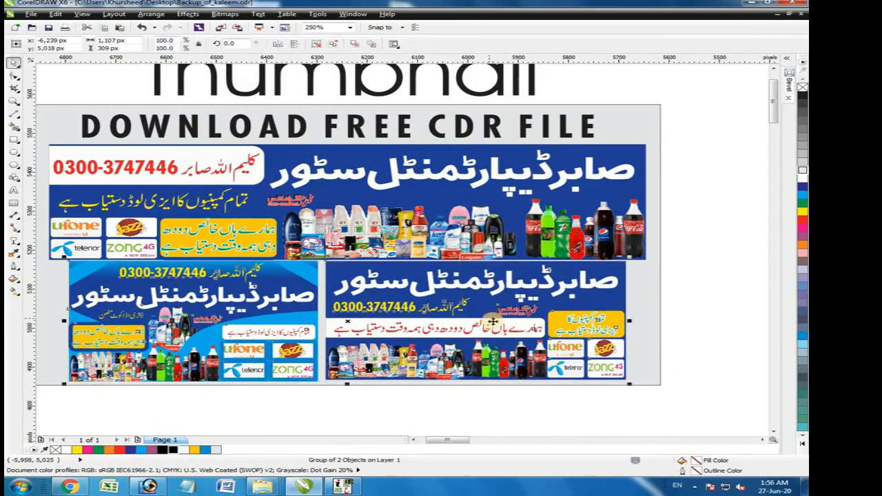
Enlarge the wide banner and the smaller banner pair together to about 1,225 by 628 px, keeping them inside the frame
shift+click(629, 230)
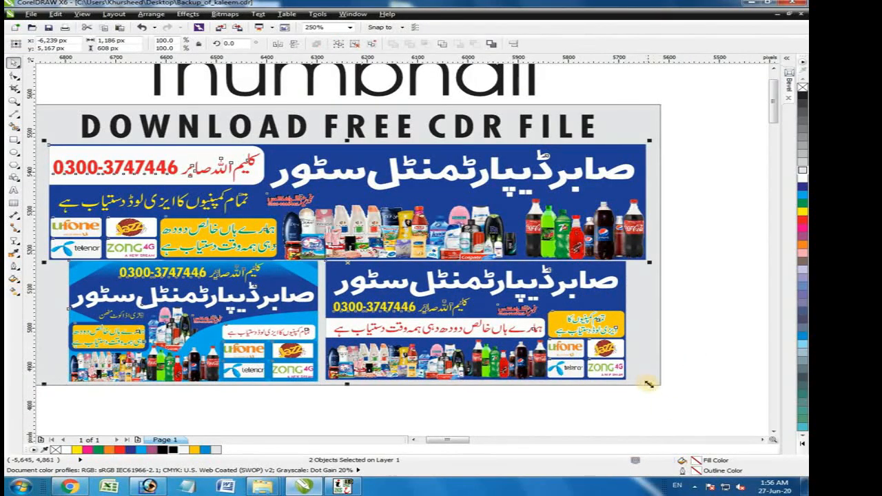
drag(652, 384, 662, 389)
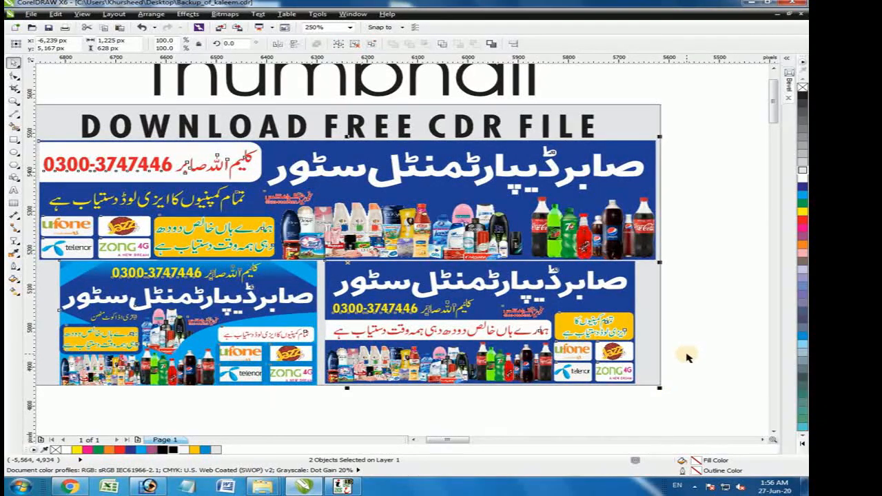
key(Down)
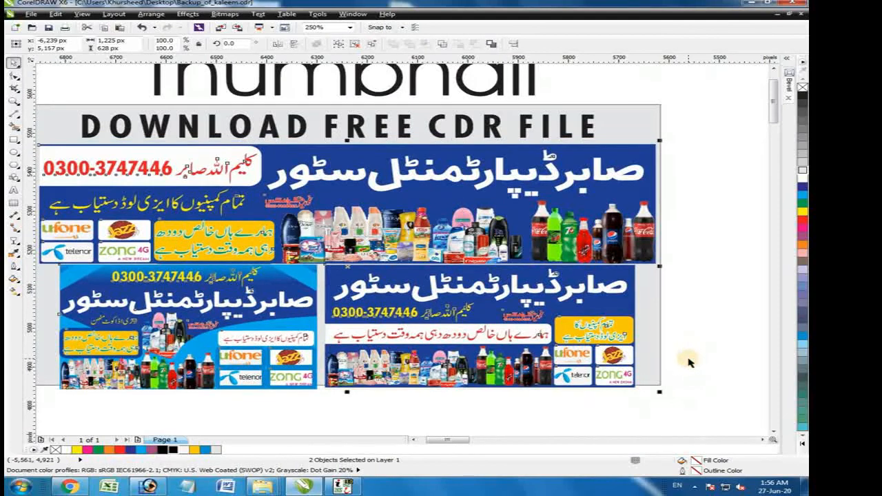
click(696, 362)
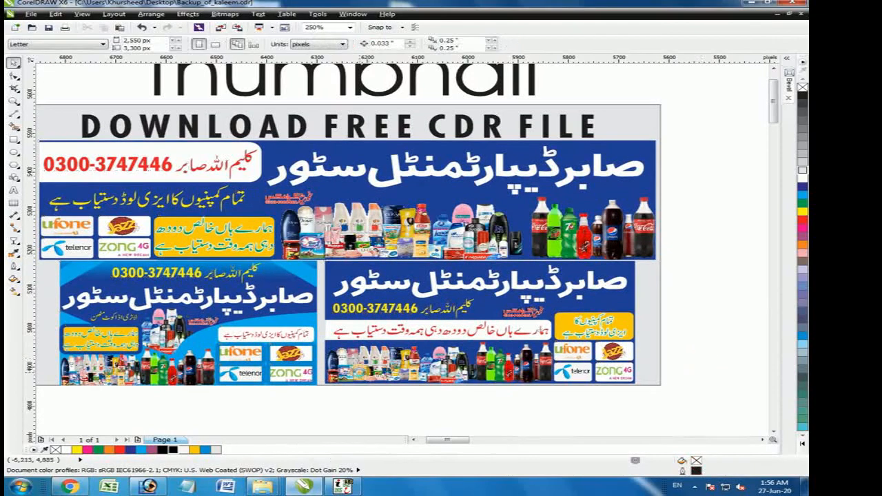
Colour the headline red and give it a white 2.5 pt outline with rounded corners
key(F3)
scroll(354, 249, up, 1)
click(359, 245)
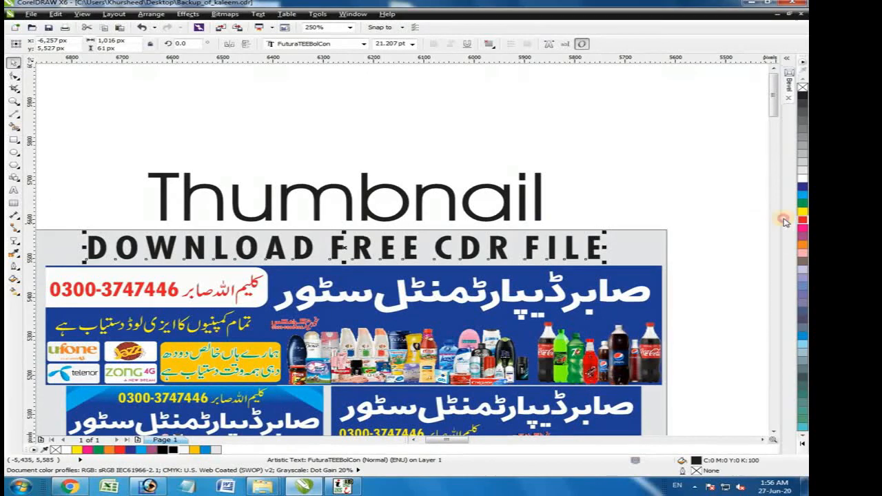
click(802, 220)
key(F12)
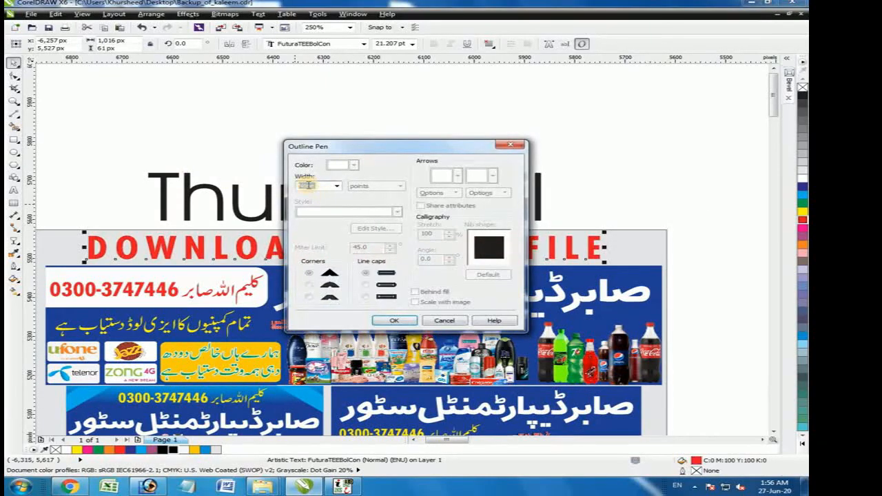
click(310, 284)
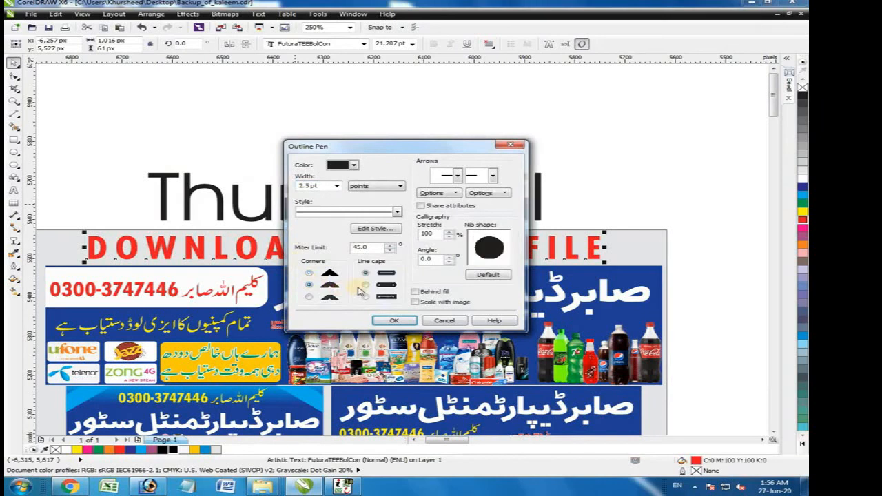
click(394, 321)
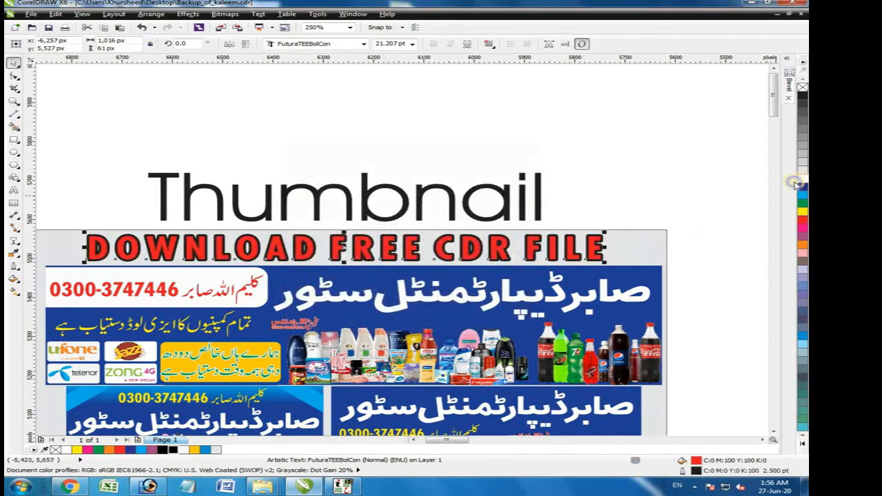
scroll(420, 201, down, 1)
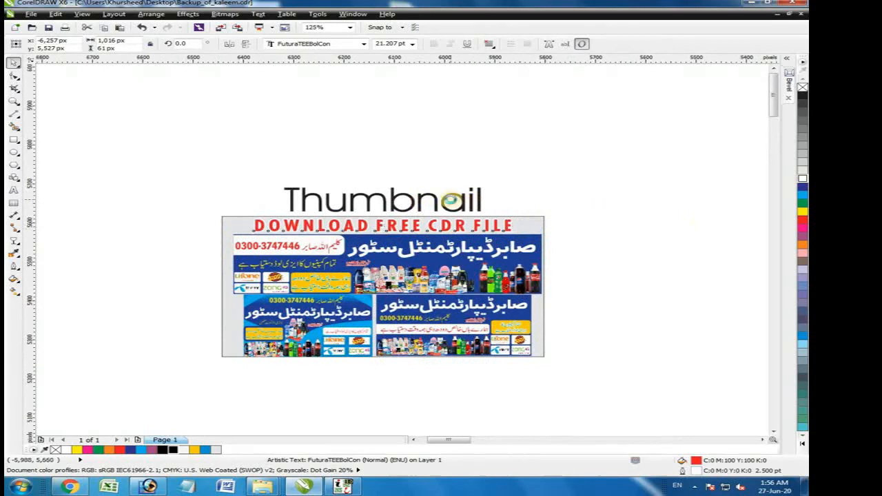
scroll(452, 201, up, 1)
Change the thumbnail frame's fill to a near-white 1% black
click(618, 242)
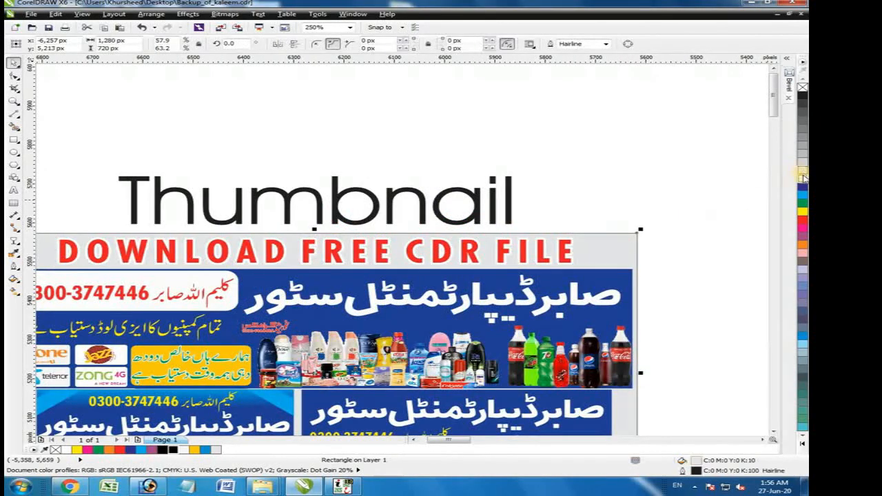
click(802, 173)
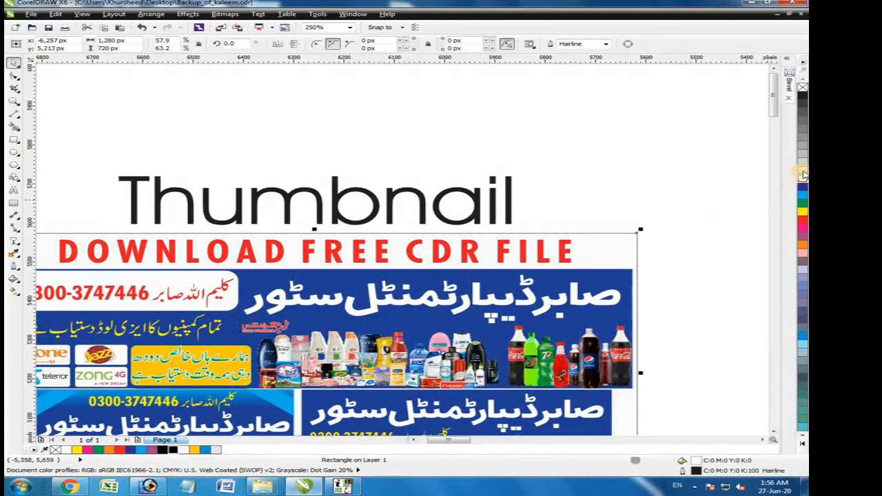
click(630, 183)
Delete the "Thumbnail" label above the frame
scroll(437, 222, down, 1)
click(448, 207)
key(Delete)
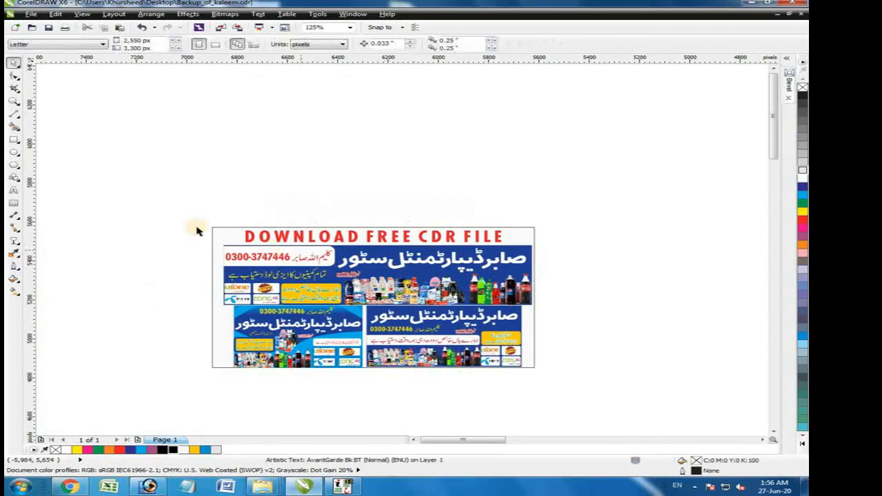
Remove the frame's outline and group the frame, headline and banners into one object
click(261, 226)
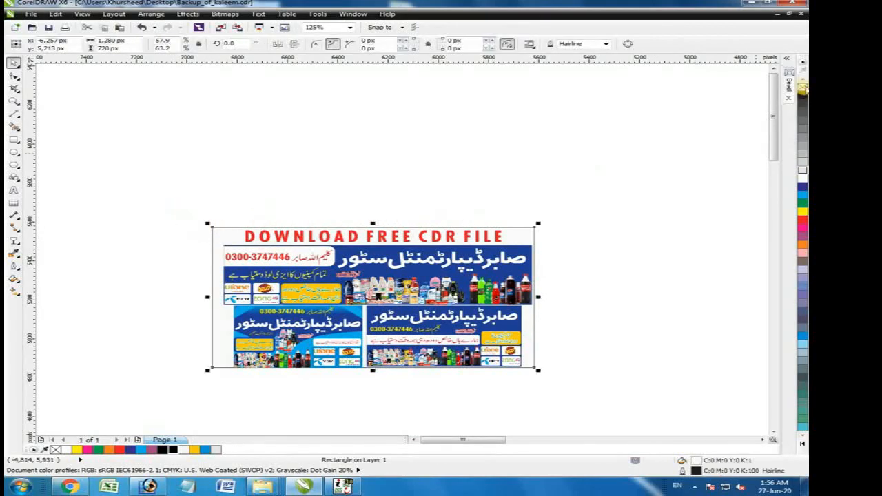
click(177, 232)
drag(144, 187, 594, 421)
key(ctrl+g)
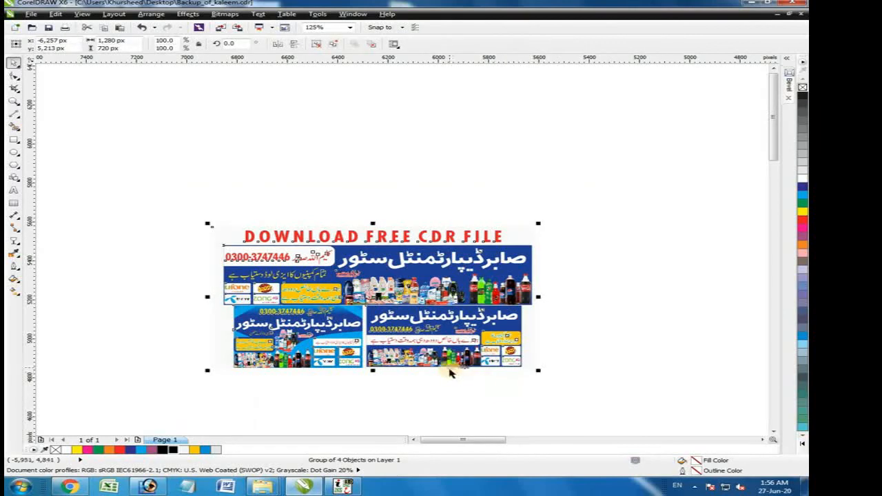